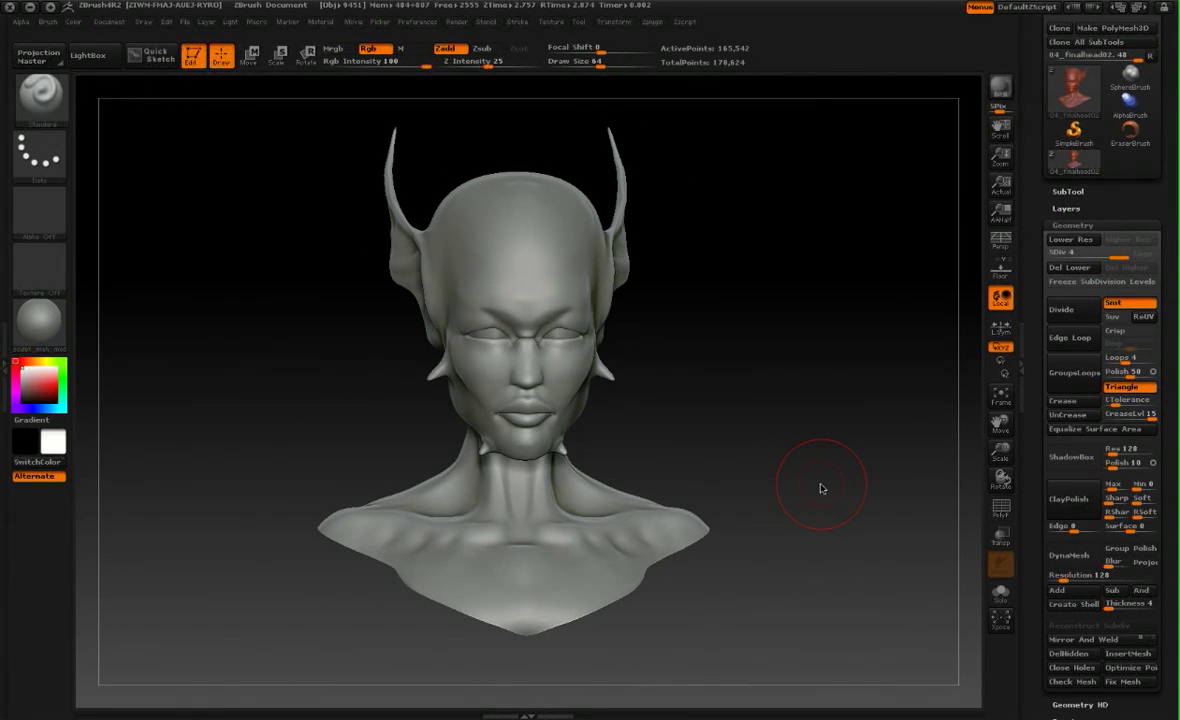
{"action": "mouse_move", "coordinate": [872, 311]}
{"action": "left_mouse_down"}
{"action": "mouse_move", "coordinate": [744, 431]}
{"action": "mouse_move", "coordinate": [803, 424]}
{"action": "mouse_move", "coordinate": [798, 408]}
{"action": "mouse_move", "coordinate": [772, 418]}
{"action": "left_mouse_up"}
{"action": "mouse_move", "coordinate": [697, 425]}
{"action": "left_mouse_down"}
{"action": "mouse_move", "coordinate": [788, 427]}
{"action": "mouse_move", "coordinate": [726, 440]}
{"action": "mouse_move", "coordinate": [756, 464]}
{"action": "mouse_move", "coordinate": [745, 464]}
{"action": "mouse_move", "coordinate": [806, 455]}
{"action": "left_mouse_up"}
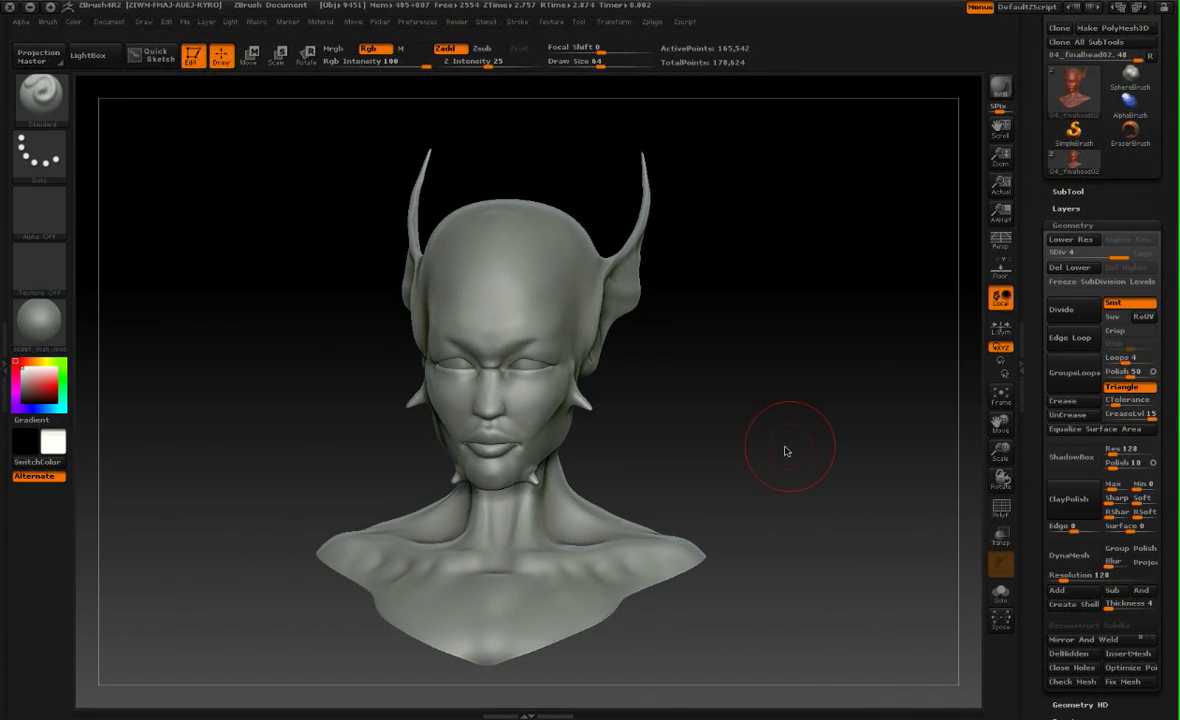
{"action": "mouse_move", "coordinate": [785, 462]}
{"action": "left_mouse_down"}
{"action": "mouse_move", "coordinate": [745, 464]}
{"action": "mouse_move", "coordinate": [809, 466]}
{"action": "mouse_move", "coordinate": [759, 479]}
{"action": "mouse_move", "coordinate": [803, 466]}
{"action": "mouse_move", "coordinate": [779, 470]}
{"action": "mouse_move", "coordinate": [726, 433]}
{"action": "left_mouse_up"}
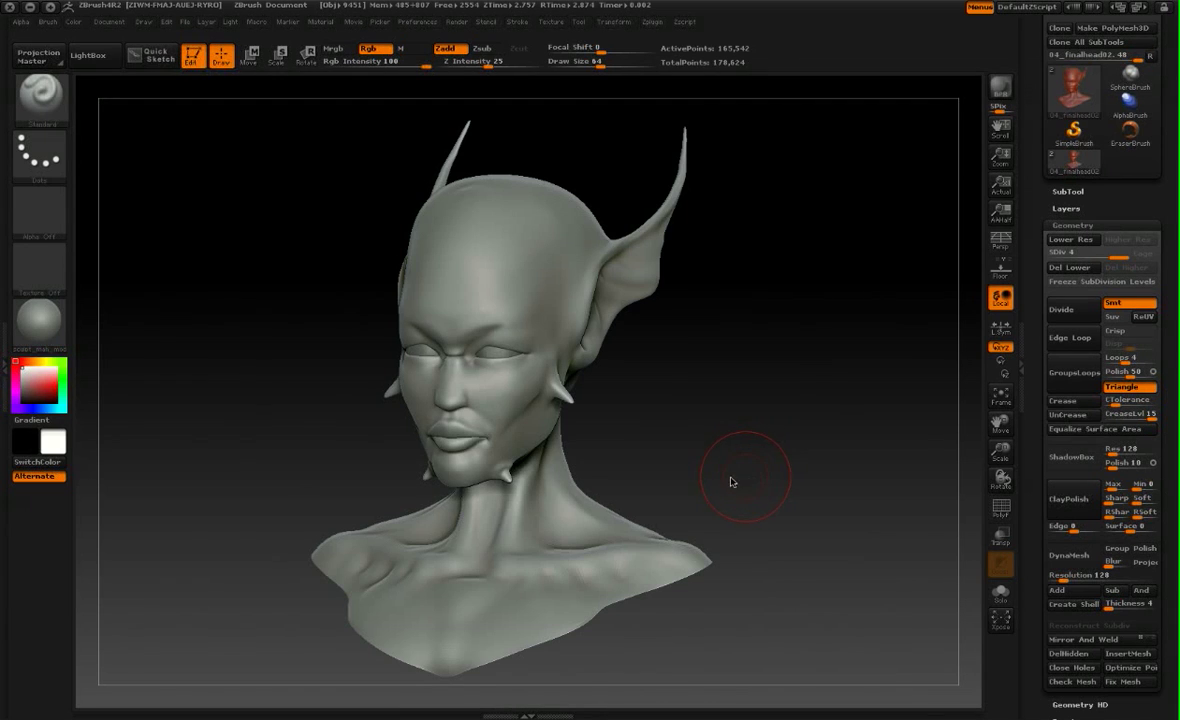
{"action": "mouse_move", "coordinate": [740, 456]}
{"action": "left_mouse_down"}
{"action": "mouse_move", "coordinate": [795, 453]}
{"action": "mouse_move", "coordinate": [751, 464]}
{"action": "mouse_move", "coordinate": [748, 437]}
{"action": "mouse_move", "coordinate": [804, 449]}
{"action": "mouse_move", "coordinate": [743, 450]}
{"action": "mouse_move", "coordinate": [752, 434]}
{"action": "mouse_move", "coordinate": [724, 453]}
{"action": "mouse_move", "coordinate": [730, 435]}
{"action": "mouse_move", "coordinate": [768, 416]}
{"action": "mouse_move", "coordinate": [761, 447]}
{"action": "left_mouse_up"}
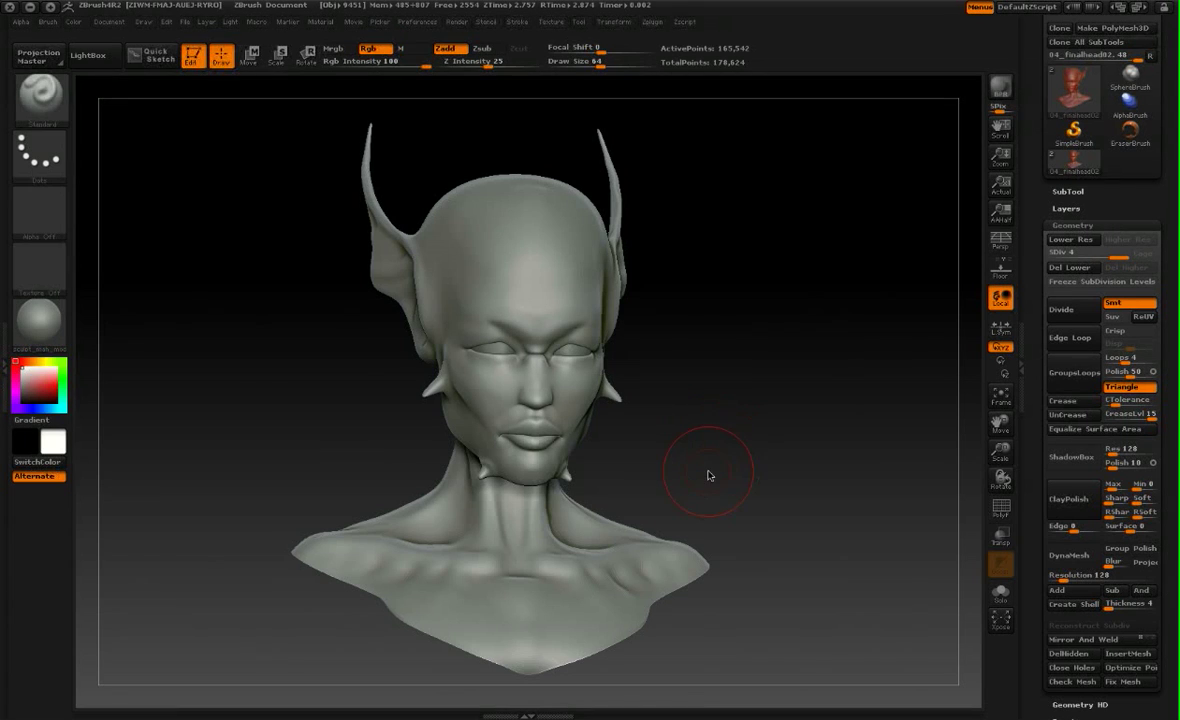
{"action": "mouse_move", "coordinate": [743, 476]}
{"action": "left_mouse_down"}
{"action": "mouse_move", "coordinate": [687, 474]}
{"action": "mouse_move", "coordinate": [774, 477]}
{"action": "mouse_move", "coordinate": [674, 477]}
{"action": "mouse_move", "coordinate": [777, 477]}
{"action": "mouse_move", "coordinate": [714, 475]}
{"action": "mouse_move", "coordinate": [756, 474]}
{"action": "mouse_move", "coordinate": [742, 494]}
{"action": "mouse_move", "coordinate": [735, 482]}
{"action": "mouse_move", "coordinate": [774, 479]}
{"action": "mouse_move", "coordinate": [727, 474]}
{"action": "mouse_move", "coordinate": [740, 478]}
{"action": "left_mouse_up"}
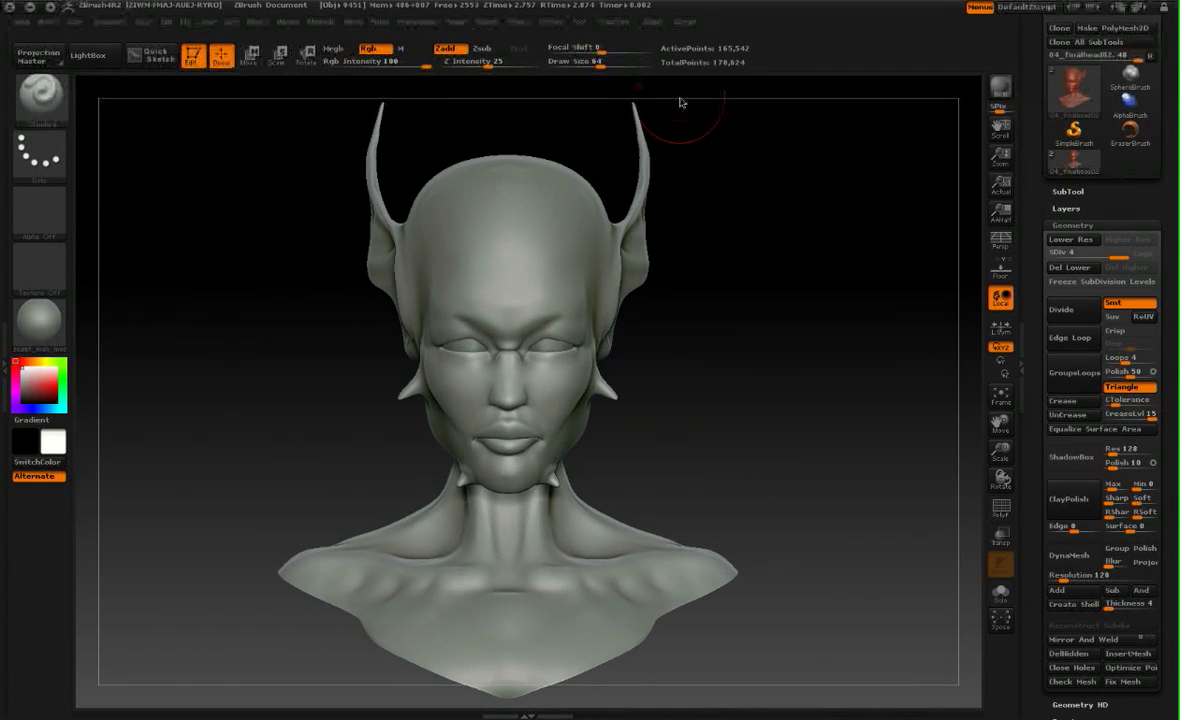
Switch to the SphereInder3D primitive, turn it to a side view and show its polygon wireframe.
{"action": "left_click_drag", "start_coordinate": [790, 452], "coordinate": [786, 446], "text": "alt"}
{"action": "left_click_drag", "start_coordinate": [1099, 194], "coordinate": [1099, 243]}
{"action": "left_click", "coordinate": [1072, 162]}
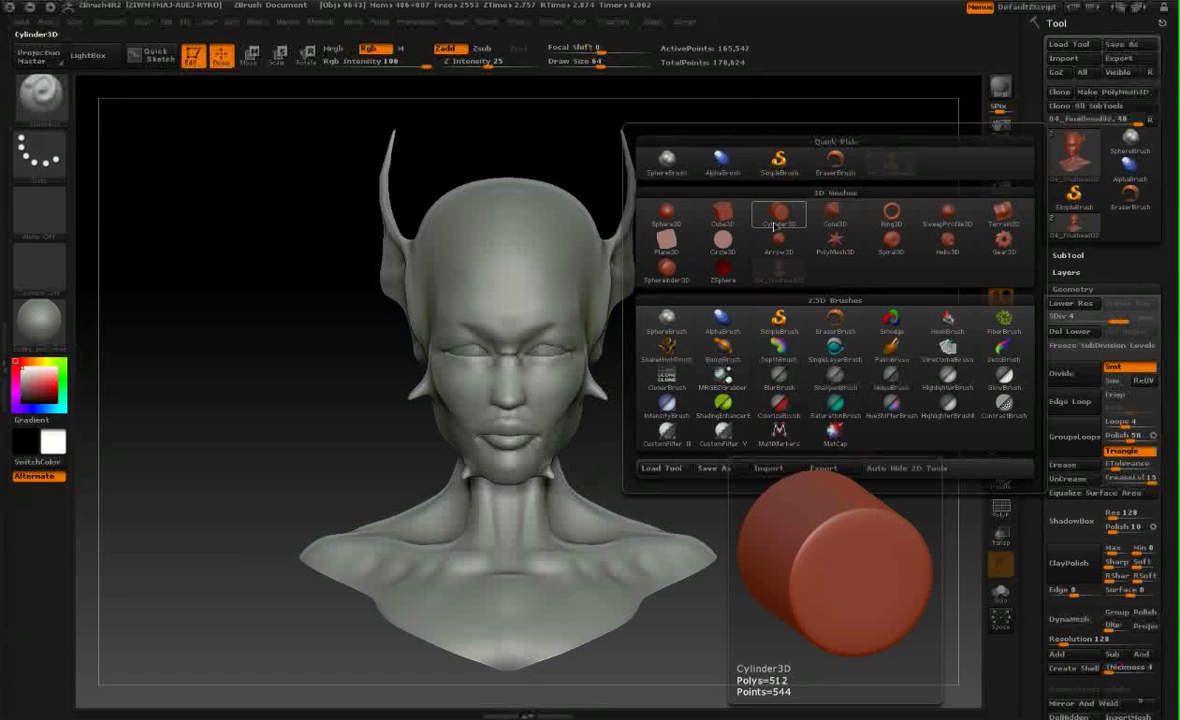
{"action": "left_click", "coordinate": [666, 270]}
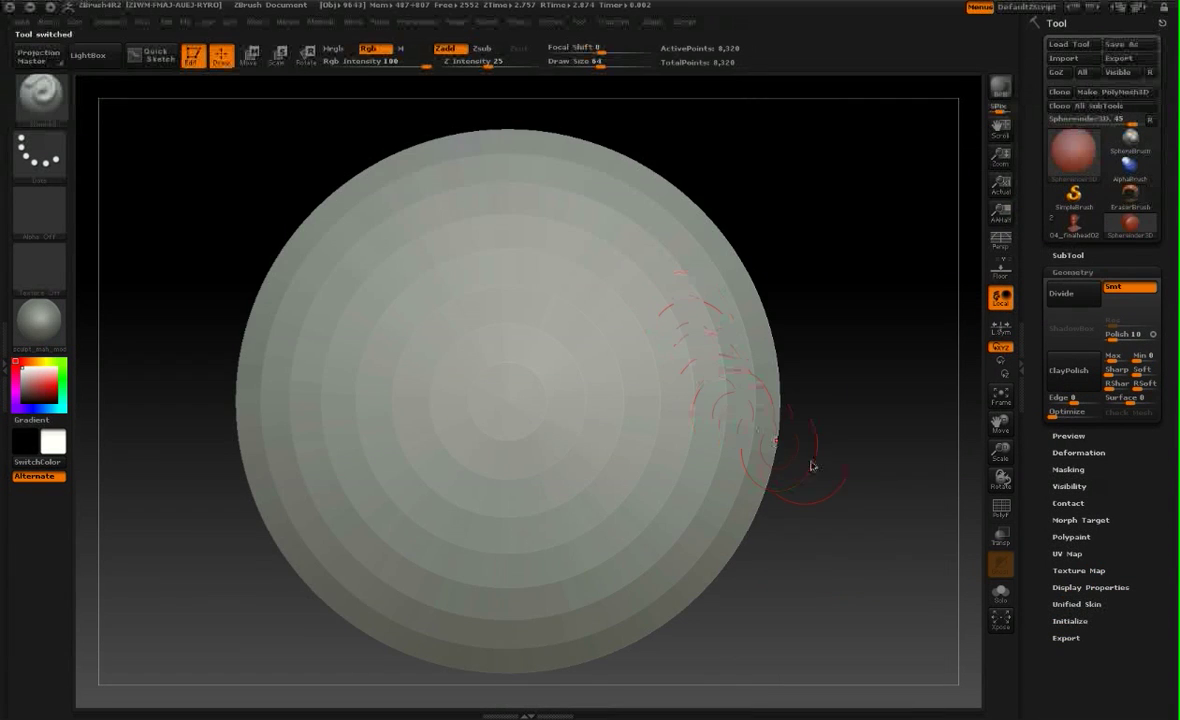
{"action": "left_click_drag", "start_coordinate": [805, 437], "coordinate": [932, 444]}
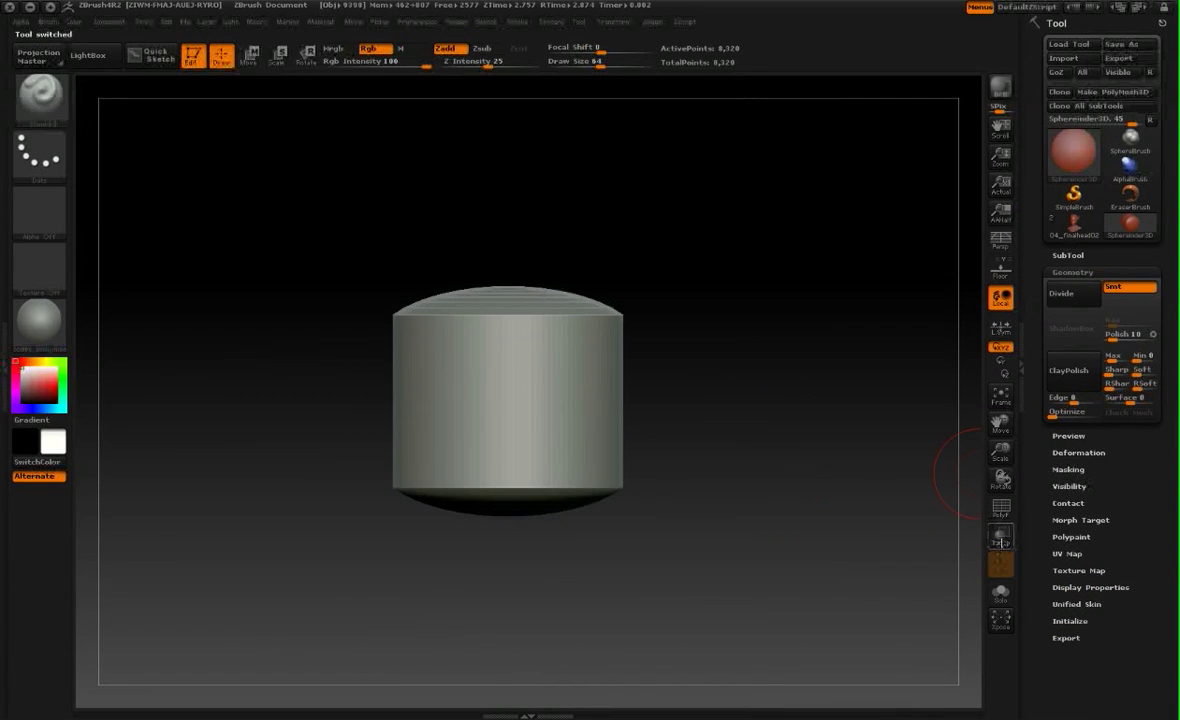
{"action": "left_click", "coordinate": [999, 514]}
{"action": "left_click_drag", "start_coordinate": [819, 469], "coordinate": [848, 506], "text": "alt"}
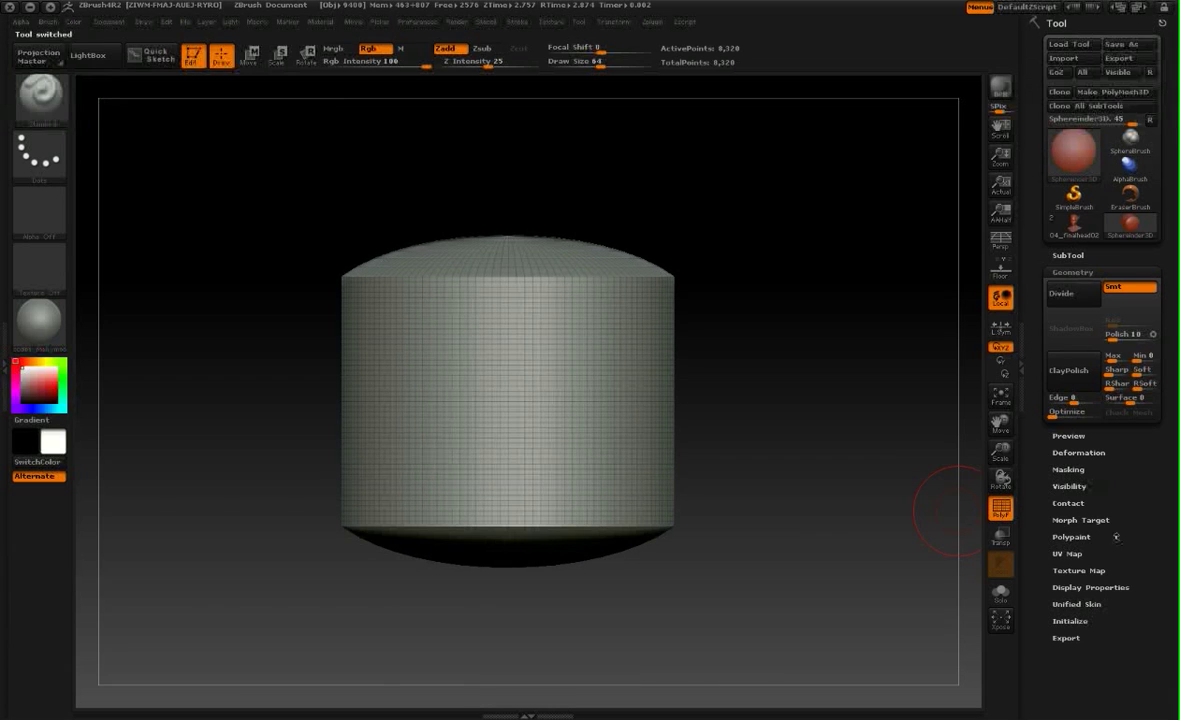
Set the primitive's vertical subdivision count (VDivide) to 255 in its Initialize settings.
{"action": "left_click_drag", "start_coordinate": [1120, 598], "coordinate": [1122, 460]}
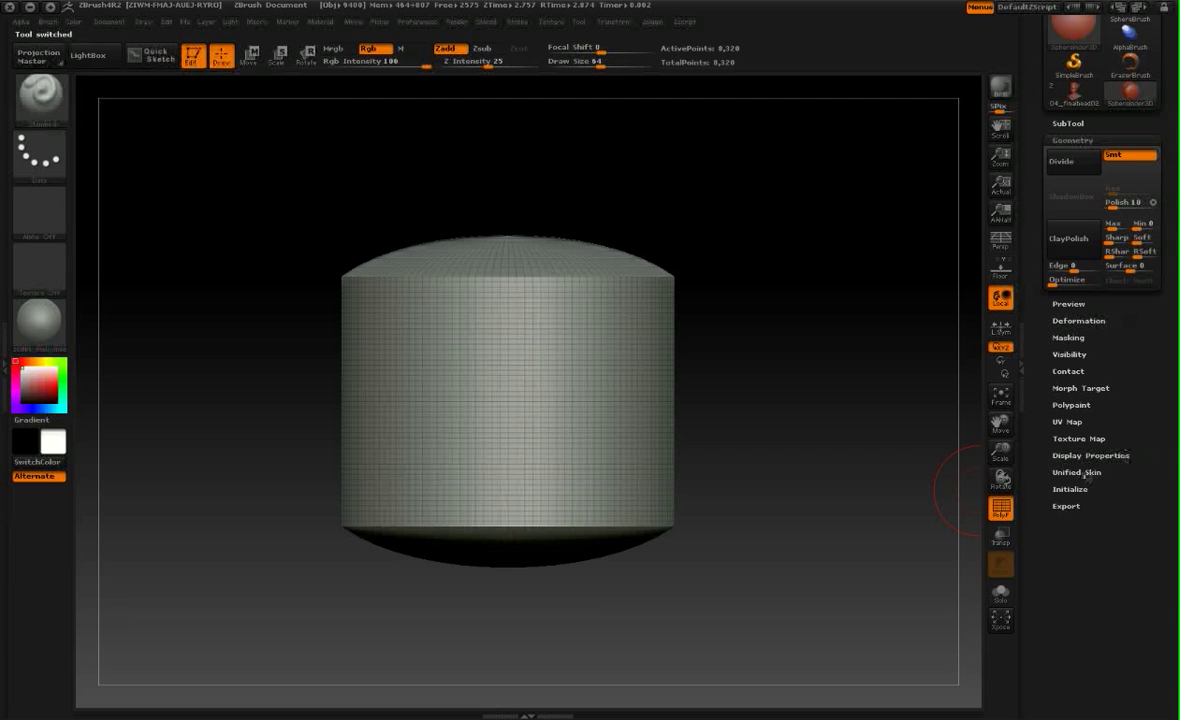
{"action": "left_click", "coordinate": [1077, 472]}
{"action": "left_click", "coordinate": [1077, 472]}
{"action": "left_click", "coordinate": [1070, 488]}
{"action": "scroll", "coordinate": [1113, 427], "scroll_direction": "down", "scroll_amount": 2}
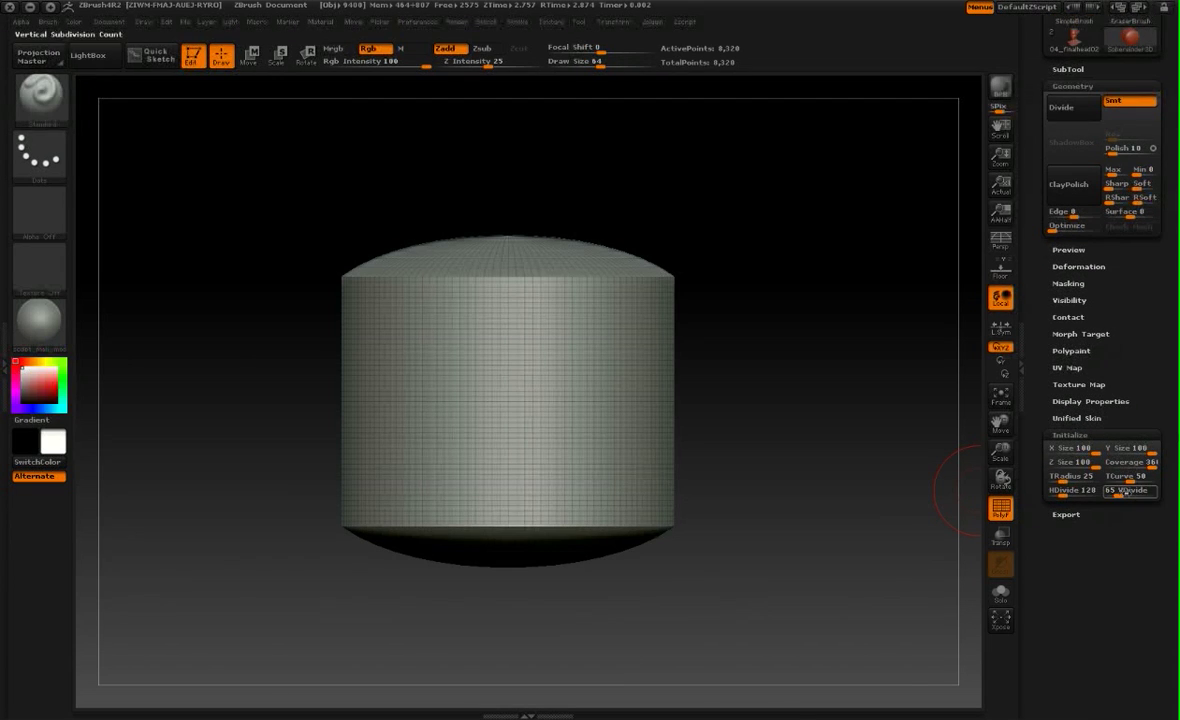
{"action": "left_click_drag", "start_coordinate": [1117, 496], "coordinate": [1157, 497]}
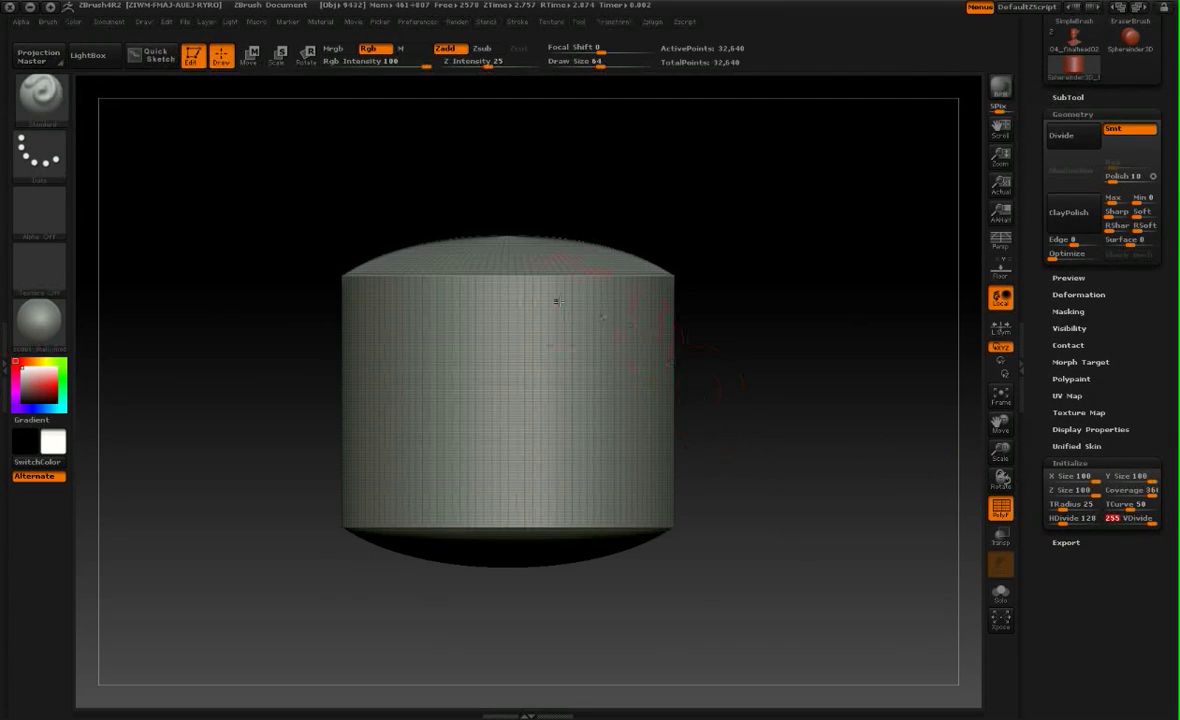
{"action": "left_click", "coordinate": [1068, 464]}
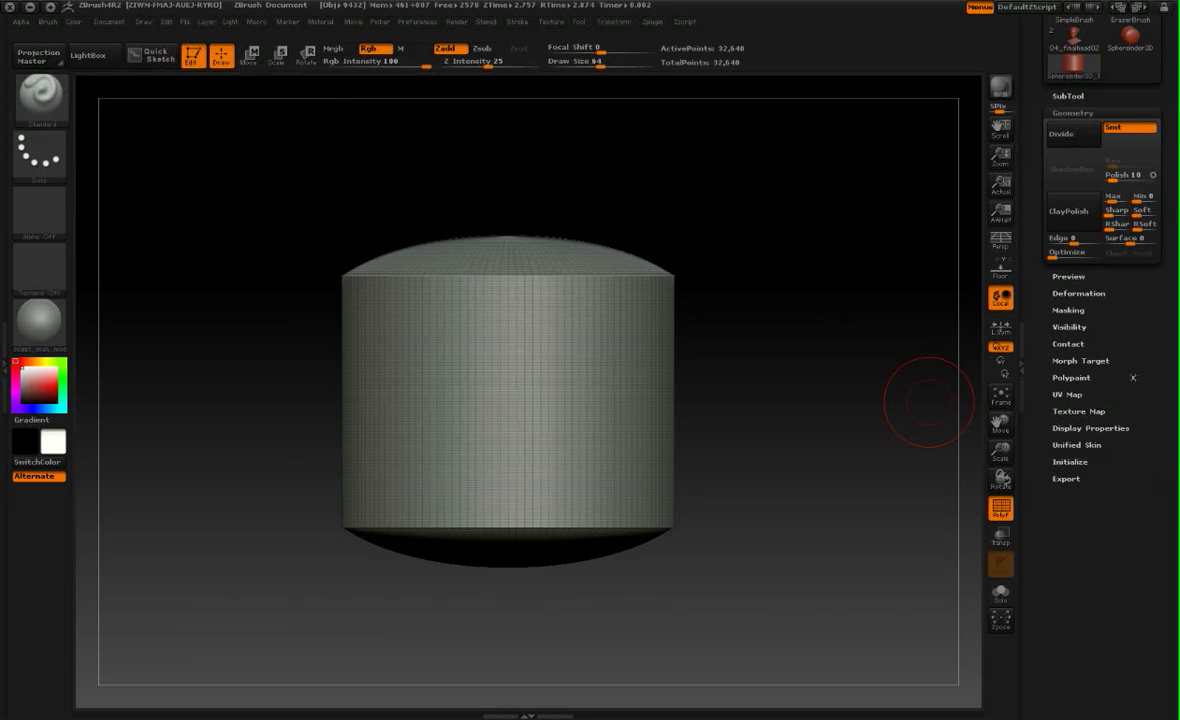
Stretch the primitive along its length only with the Size deformation and hide the wireframe.
{"action": "left_click", "coordinate": [1072, 316]}
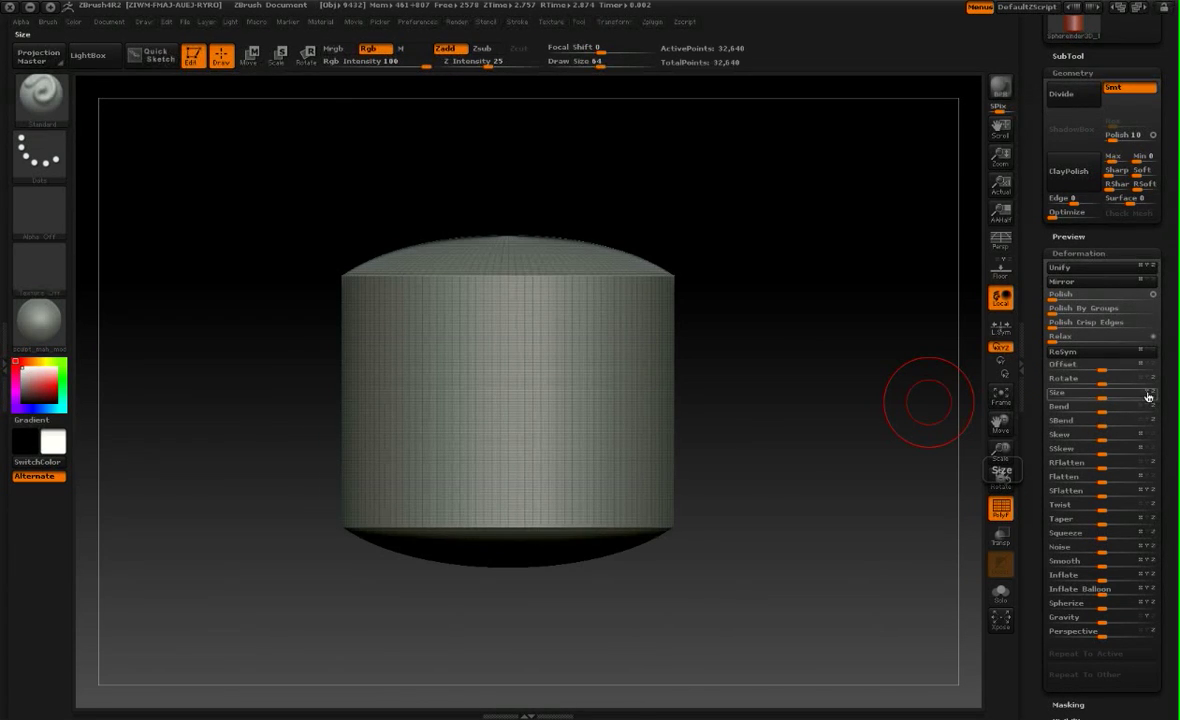
{"action": "left_click_drag", "start_coordinate": [1106, 397], "coordinate": [1155, 396]}
{"action": "left_click_drag", "start_coordinate": [816, 402], "coordinate": [690, 219], "text": "alt"}
{"action": "left_click_drag", "start_coordinate": [824, 435], "coordinate": [804, 407], "text": "alt"}
{"action": "left_click", "coordinate": [1001, 509]}
{"action": "left_click_drag", "start_coordinate": [760, 458], "coordinate": [751, 482], "text": "alt"}
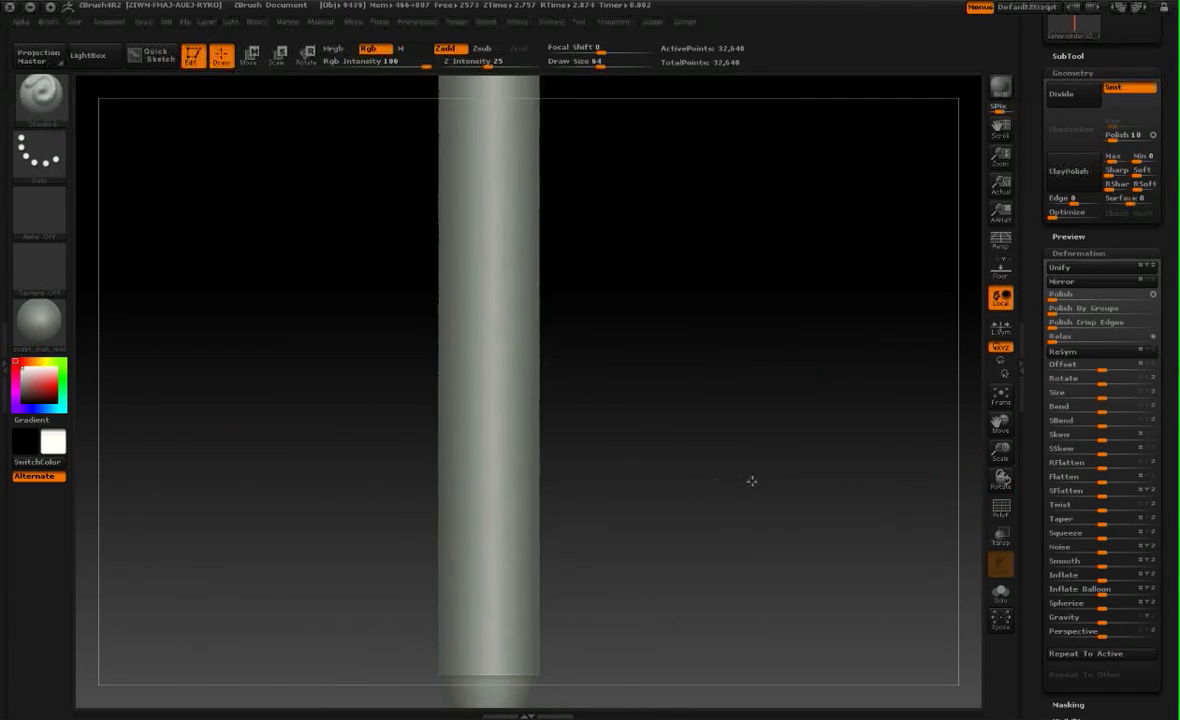
Double the stretched mesh's density with Divide and apply a Taper deformation along its Y axis.
{"action": "left_click", "coordinate": [1075, 97]}
{"action": "scroll", "coordinate": [1166, 466], "scroll_direction": "down", "scroll_amount": 2}
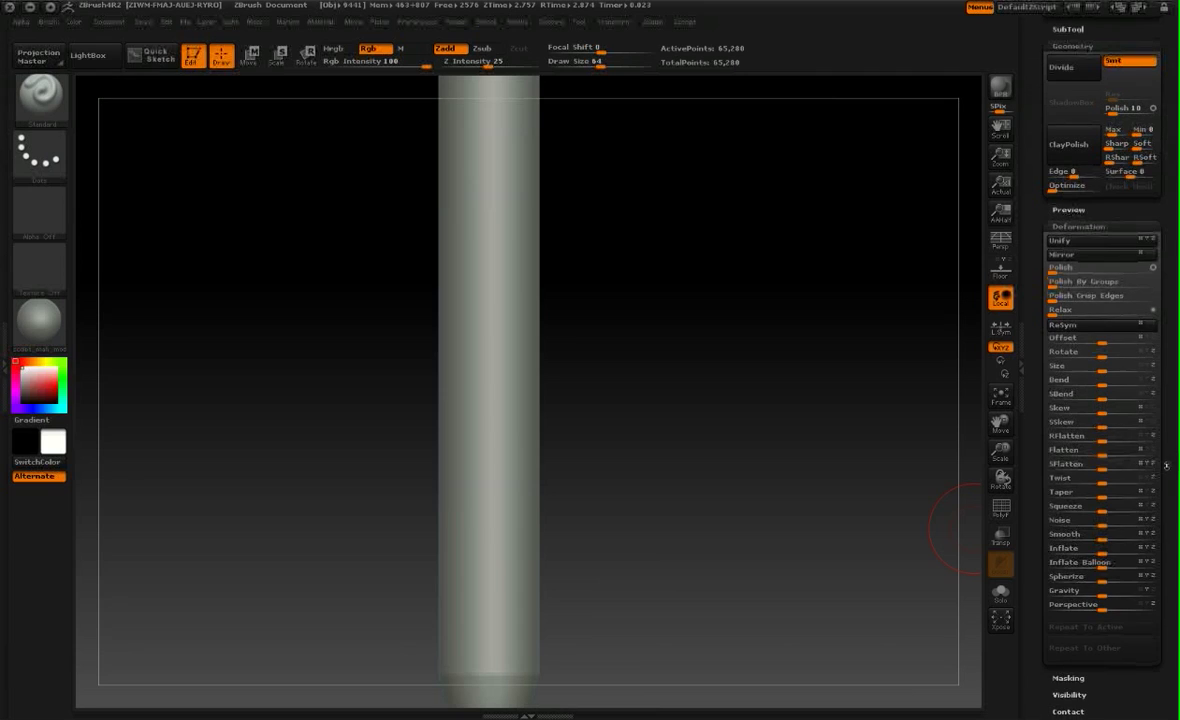
{"action": "scroll", "coordinate": [1166, 466], "scroll_direction": "down", "scroll_amount": 1}
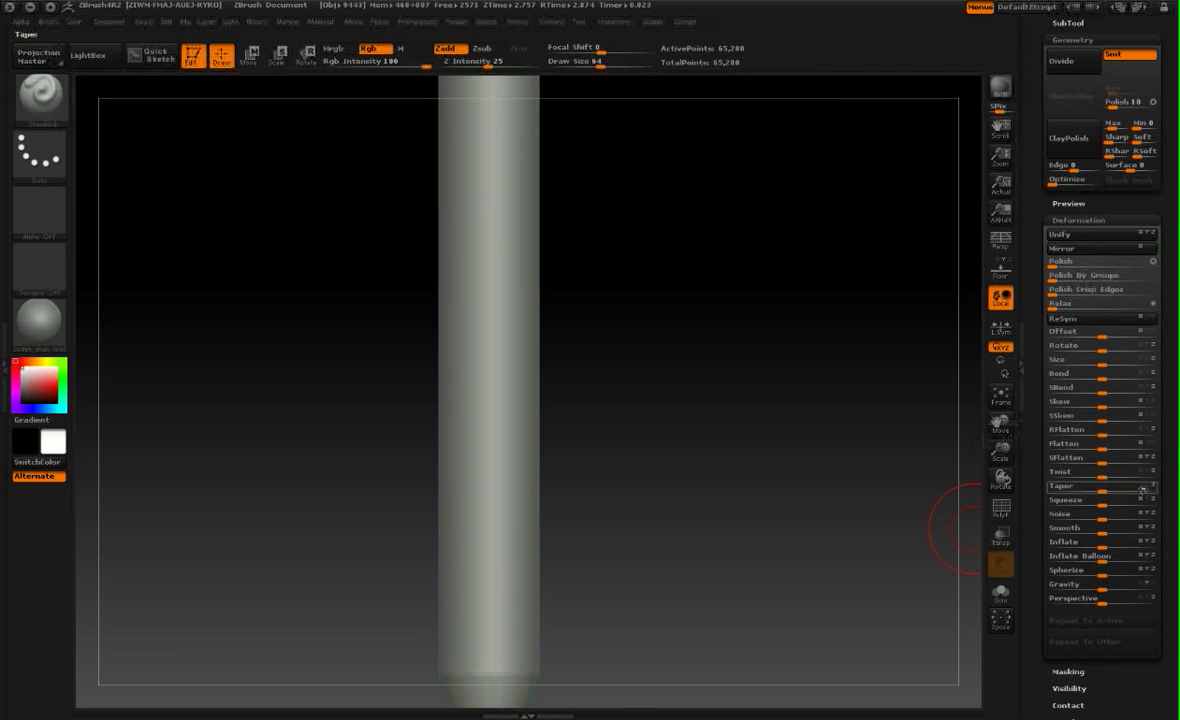
{"action": "mouse_move", "coordinate": [1103, 489]}
{"action": "left_mouse_down"}
{"action": "mouse_move", "coordinate": [1143, 488]}
{"action": "mouse_move", "coordinate": [1104, 488]}
{"action": "left_mouse_up"}
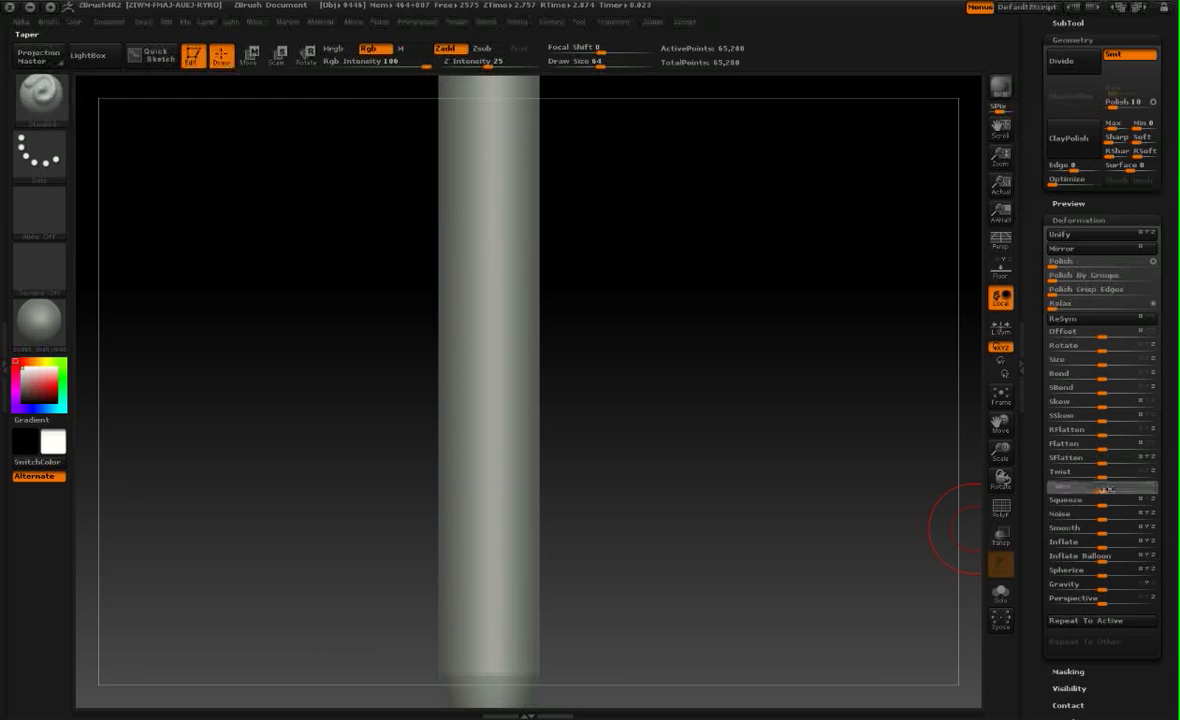
{"action": "left_click_drag", "start_coordinate": [743, 435], "coordinate": [697, 438]}
{"action": "left_click_drag", "start_coordinate": [1103, 489], "coordinate": [1087, 488]}
{"action": "left_click_drag", "start_coordinate": [745, 469], "coordinate": [872, 482]}
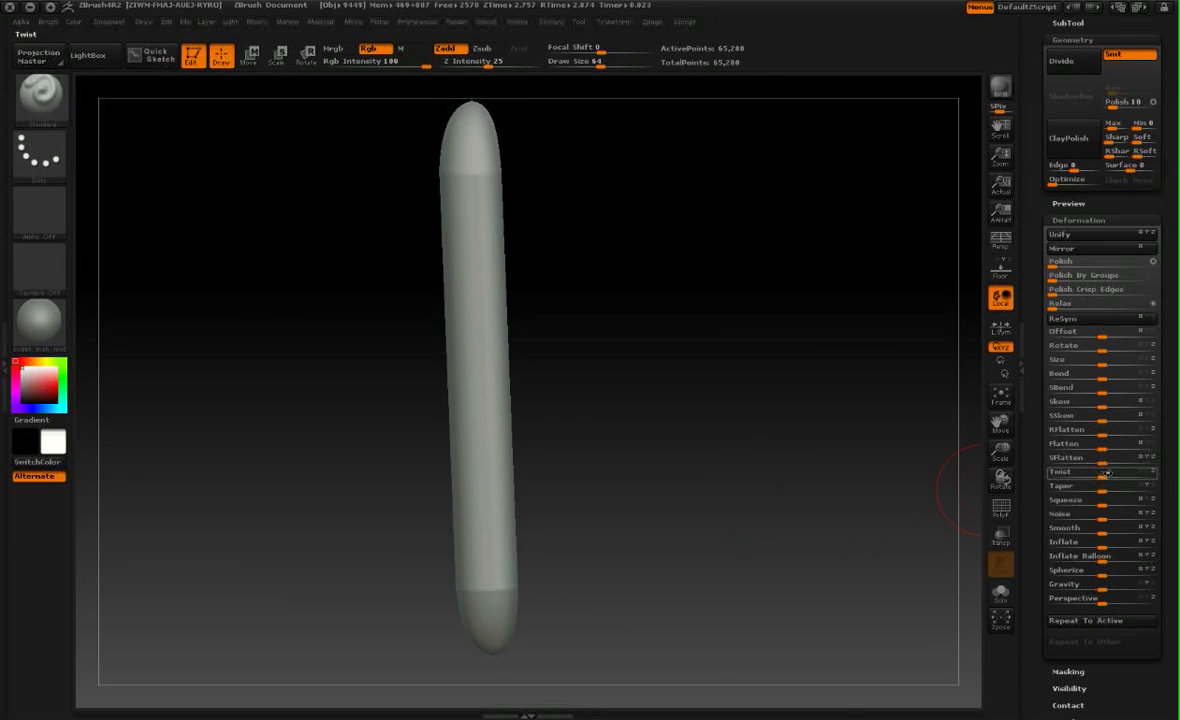
Turn the shape into a spiral horn with a Twist of 57, a slight Taper and a further Twist of 36.
{"action": "left_click_drag", "start_coordinate": [1107, 473], "coordinate": [1126, 474]}
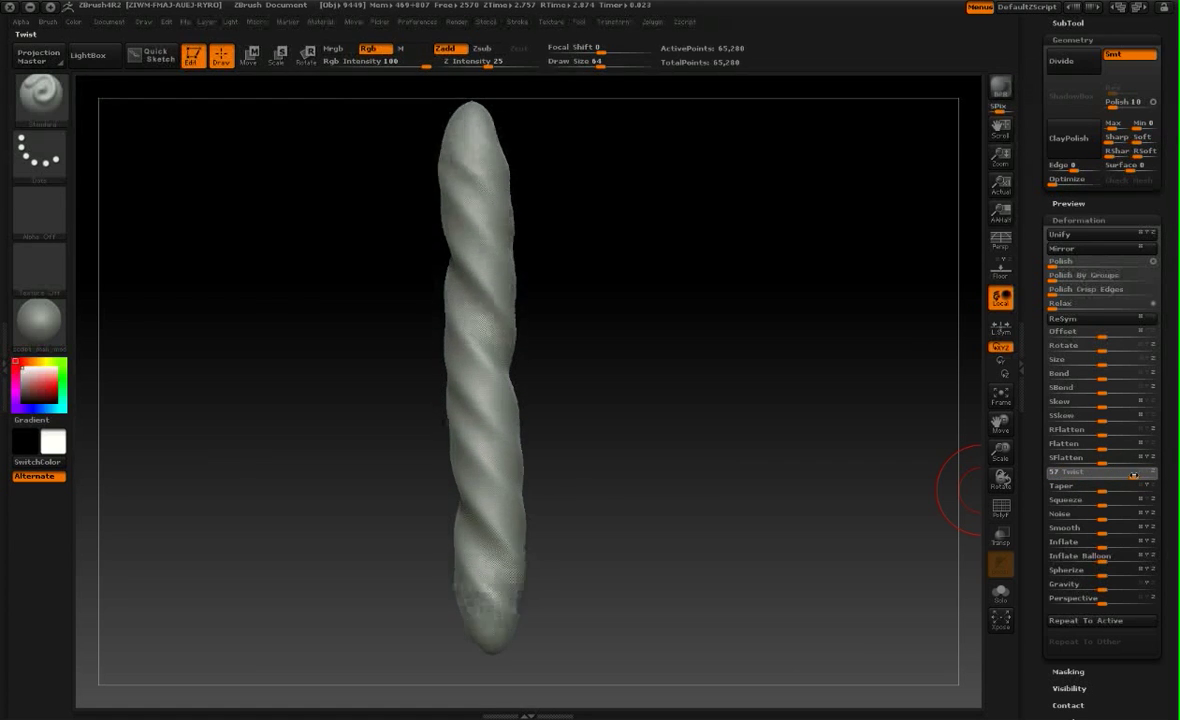
{"action": "mouse_move", "coordinate": [1128, 475]}
{"action": "left_mouse_down"}
{"action": "mouse_move", "coordinate": [1103, 475]}
{"action": "mouse_move", "coordinate": [1134, 474]}
{"action": "left_mouse_up"}
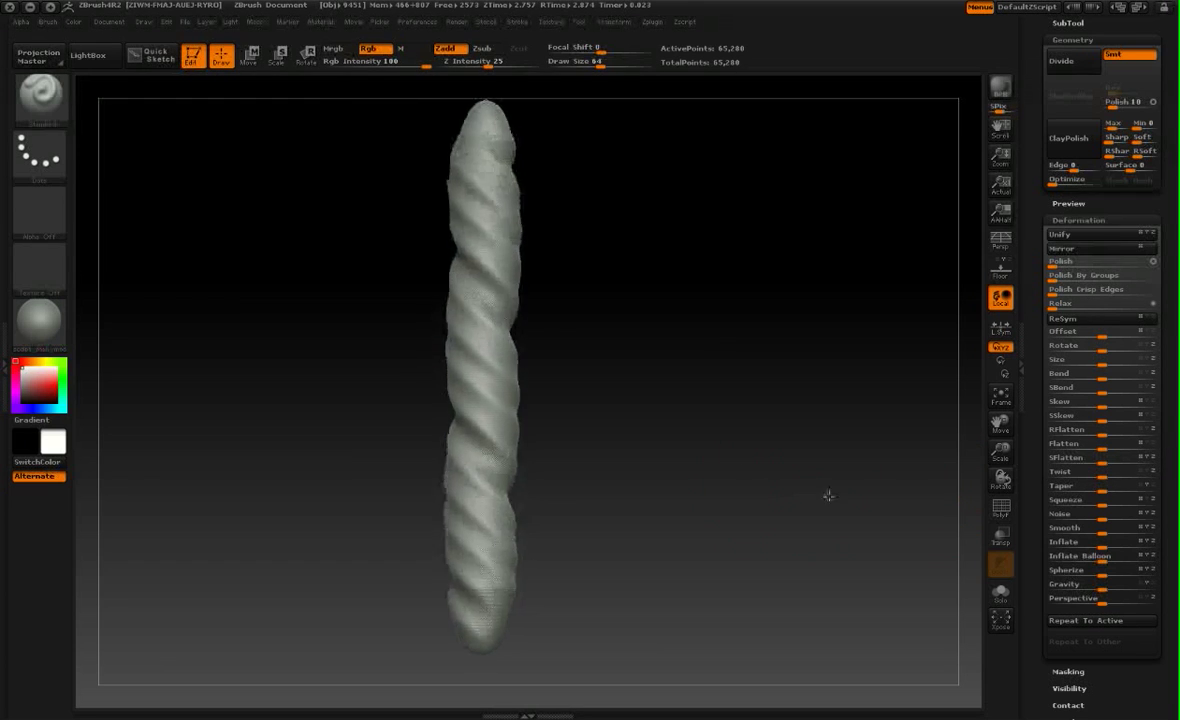
{"action": "left_click_drag", "start_coordinate": [1103, 489], "coordinate": [1110, 486]}
{"action": "left_click", "coordinate": [1110, 473]}
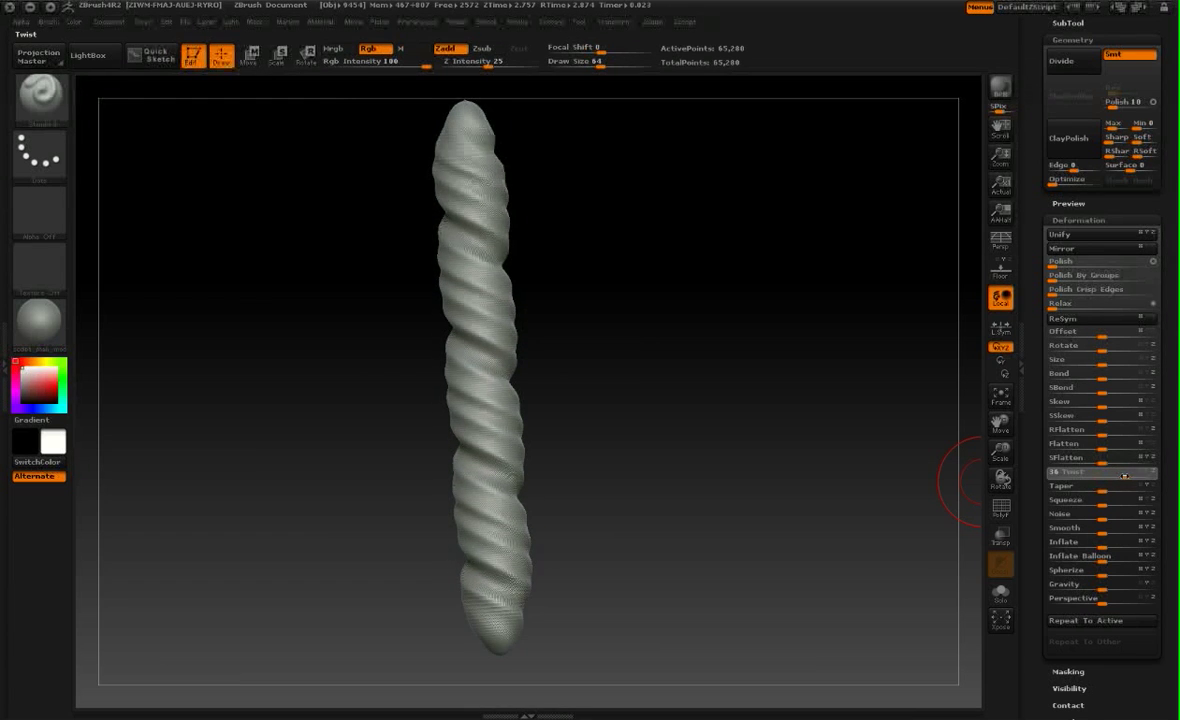
{"action": "left_click_drag", "start_coordinate": [1124, 476], "coordinate": [1124, 476]}
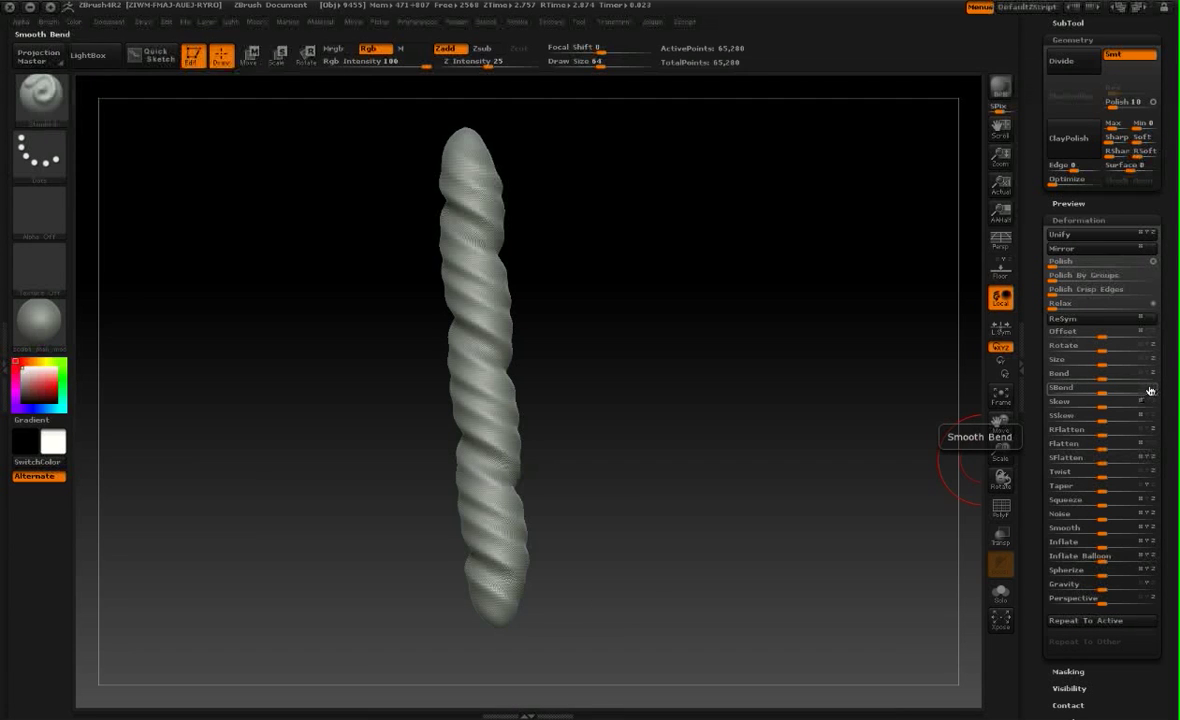
Bend the twisted horn into a smooth arc with the SBend deformation.
{"action": "left_click_drag", "start_coordinate": [1112, 390], "coordinate": [1107, 391]}
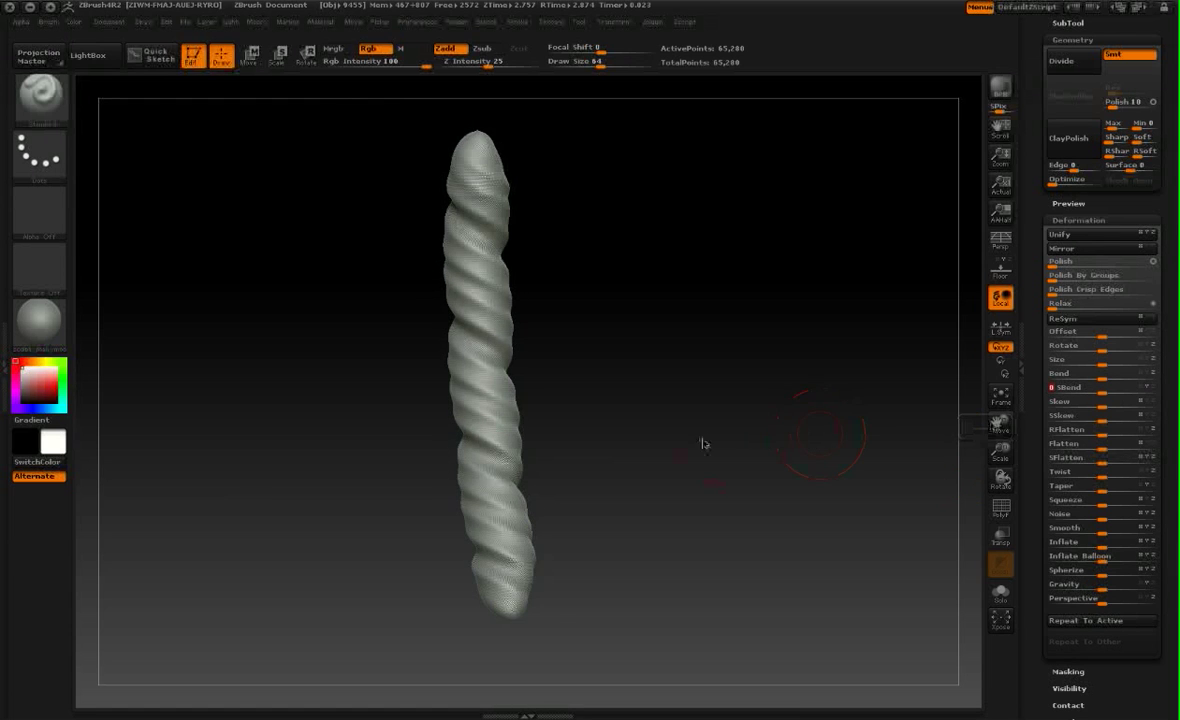
{"action": "left_click_drag", "start_coordinate": [1109, 390], "coordinate": [1106, 389]}
{"action": "key", "text": "ctrl+z"}
{"action": "left_click_drag", "start_coordinate": [767, 448], "coordinate": [676, 418], "text": "alt"}
Switch back to the 04_finalhead02 bust and frame it in a straight front view.
{"action": "left_click_drag", "start_coordinate": [1167, 140], "coordinate": [1166, 396]}
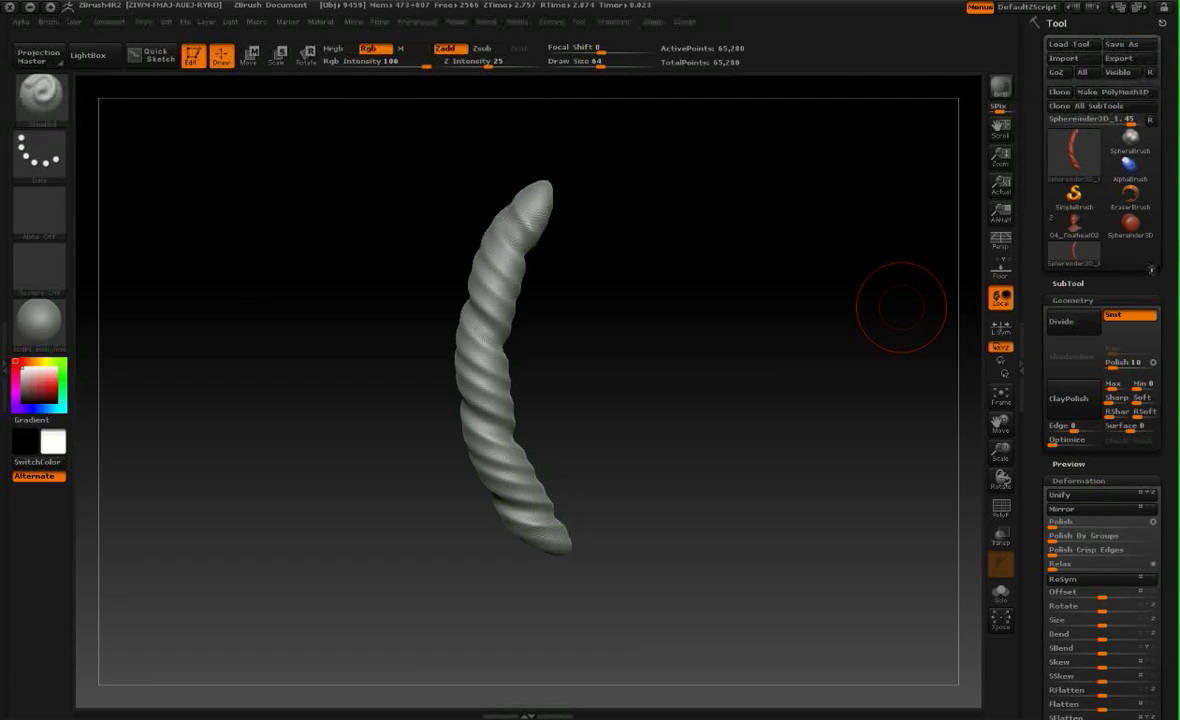
{"action": "left_click", "coordinate": [1074, 223]}
{"action": "key", "text": "f"}
{"action": "left_click_drag", "start_coordinate": [780, 516], "coordinate": [814, 413], "text": "shift"}
Try Freeze SubDivision Levels on the head mesh and turn the freeze off again.
{"action": "left_click_drag", "start_coordinate": [1112, 302], "coordinate": [1108, 141]}
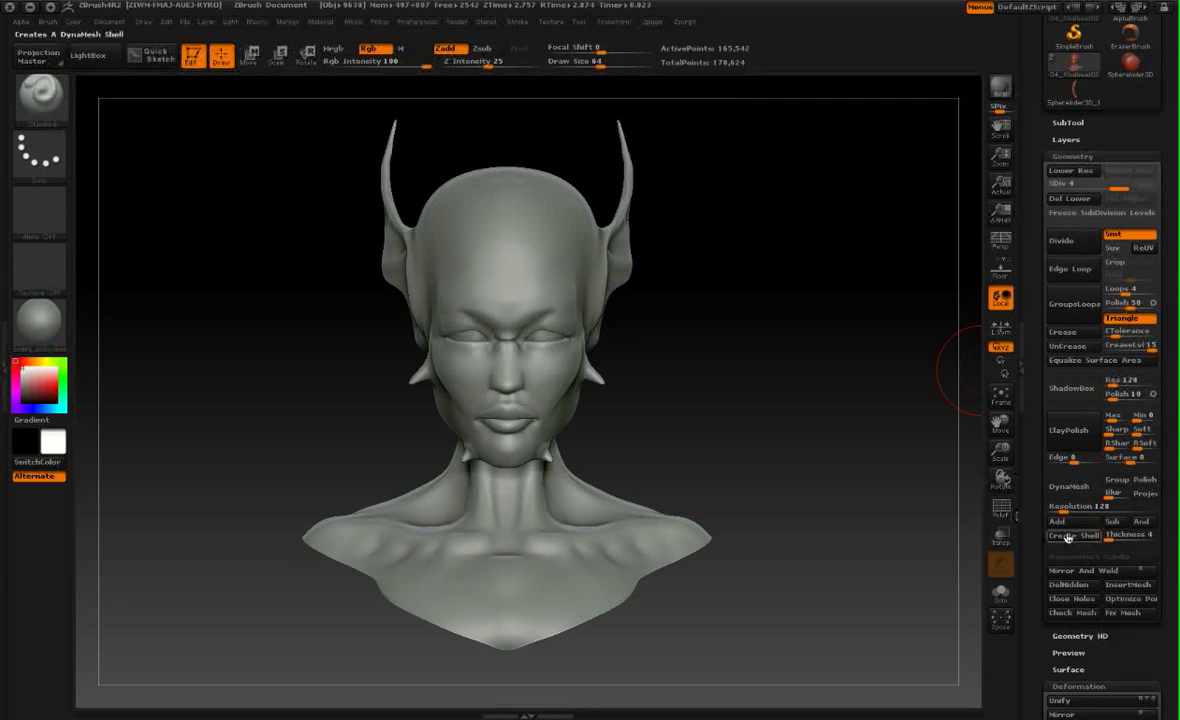
{"action": "mouse_move", "coordinate": [795, 440]}
{"action": "left_mouse_down"}
{"action": "mouse_move", "coordinate": [740, 448]}
{"action": "mouse_move", "coordinate": [806, 448]}
{"action": "mouse_move", "coordinate": [822, 462]}
{"action": "mouse_move", "coordinate": [794, 472]}
{"action": "left_mouse_up"}
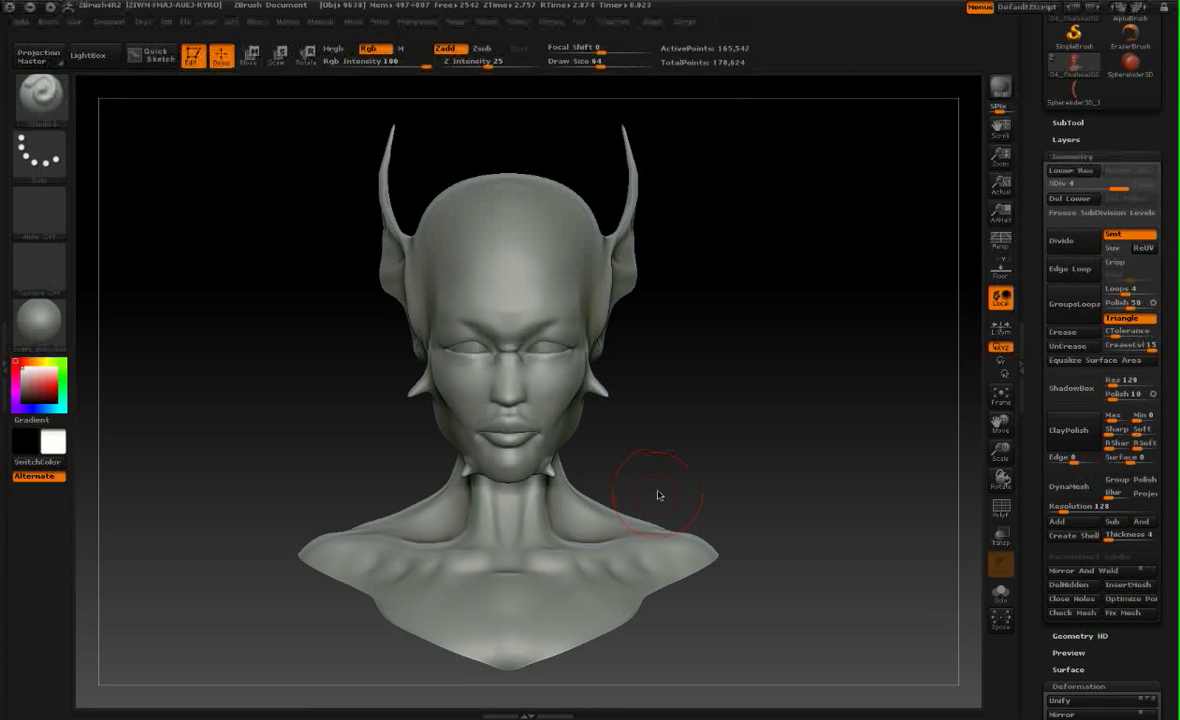
{"action": "left_click", "coordinate": [1085, 214]}
{"action": "mouse_move", "coordinate": [752, 413]}
{"action": "left_mouse_down"}
{"action": "mouse_move", "coordinate": [687, 429]}
{"action": "mouse_move", "coordinate": [748, 435]}
{"action": "mouse_move", "coordinate": [698, 448]}
{"action": "mouse_move", "coordinate": [759, 456]}
{"action": "mouse_move", "coordinate": [741, 442]}
{"action": "left_mouse_up"}
{"action": "key", "text": "f"}
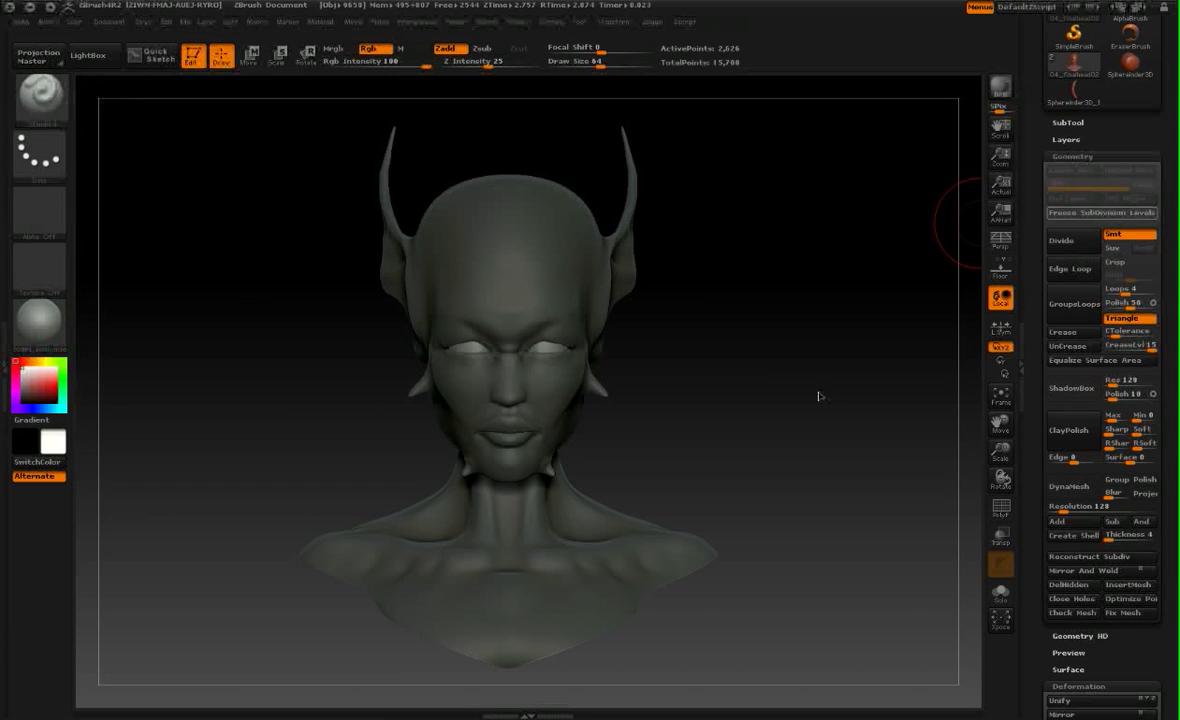
{"action": "left_click_drag", "start_coordinate": [819, 395], "coordinate": [848, 523]}
{"action": "left_click_drag", "start_coordinate": [873, 403], "coordinate": [878, 432], "text": "alt"}
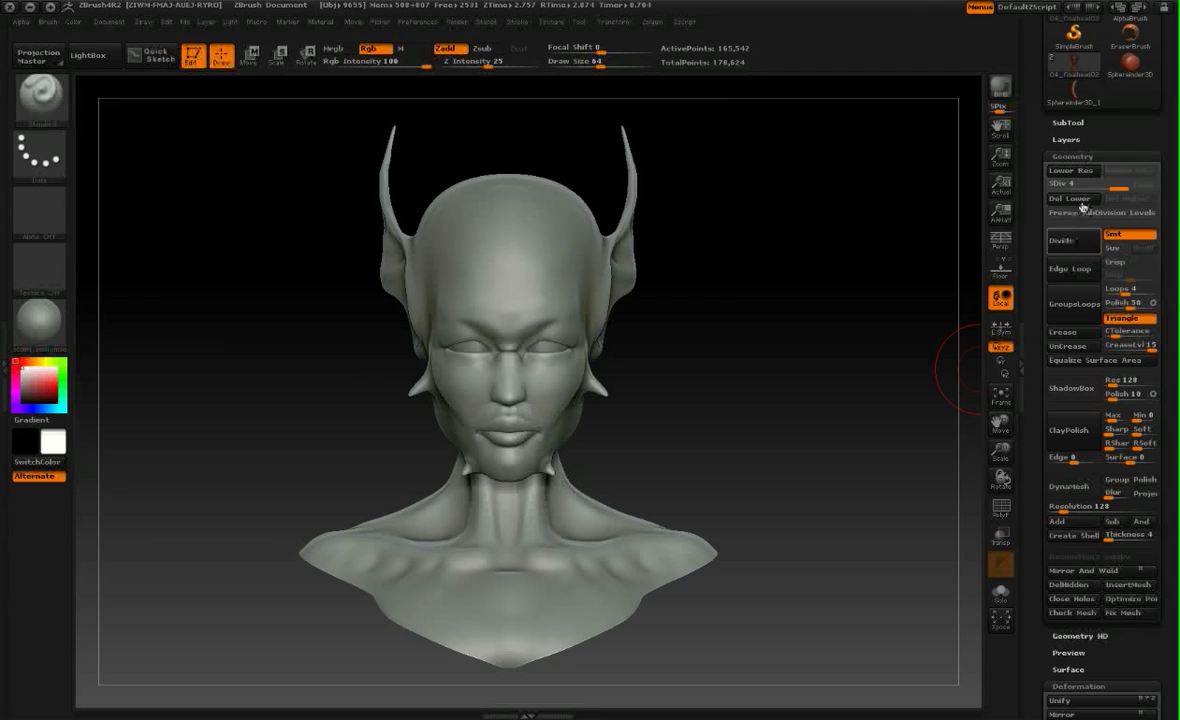
Delete the head's lower subdivision levels with Del Lower, keeping the mesh at its SDiv 4 detail.
{"action": "left_click", "coordinate": [1077, 204]}
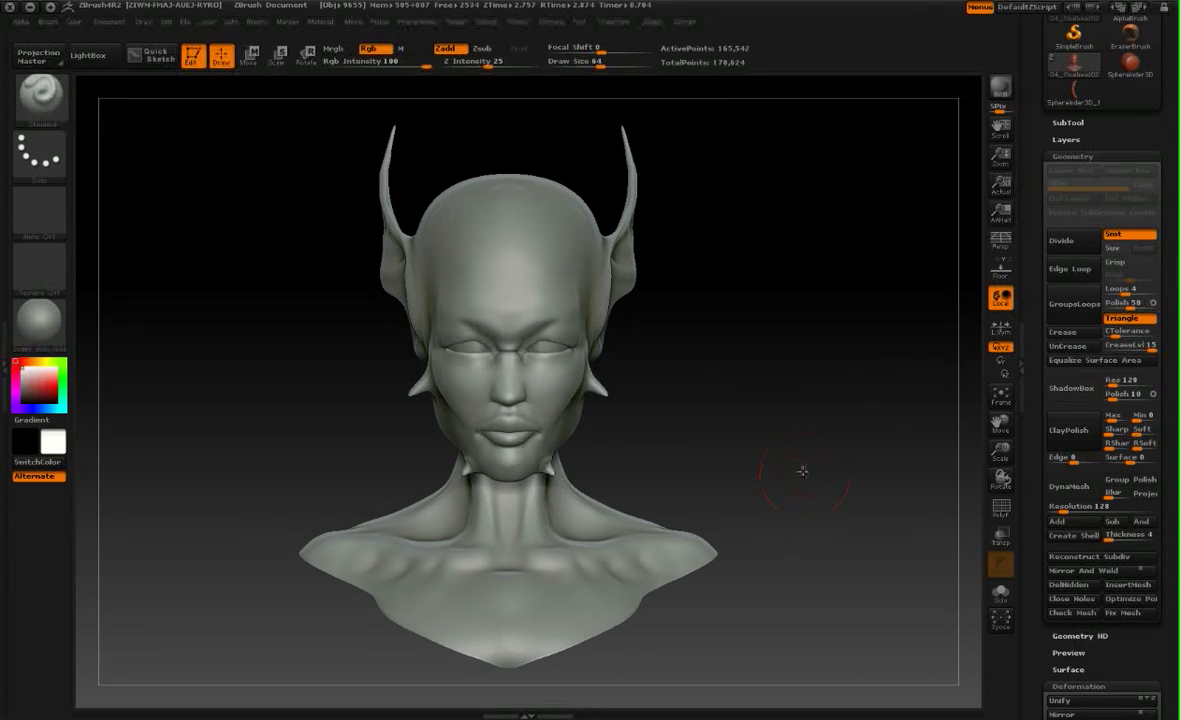
{"action": "mouse_move", "coordinate": [830, 474]}
{"action": "left_mouse_down"}
{"action": "mouse_move", "coordinate": [751, 477]}
{"action": "mouse_move", "coordinate": [839, 487]}
{"action": "mouse_move", "coordinate": [822, 482]}
{"action": "left_mouse_up"}
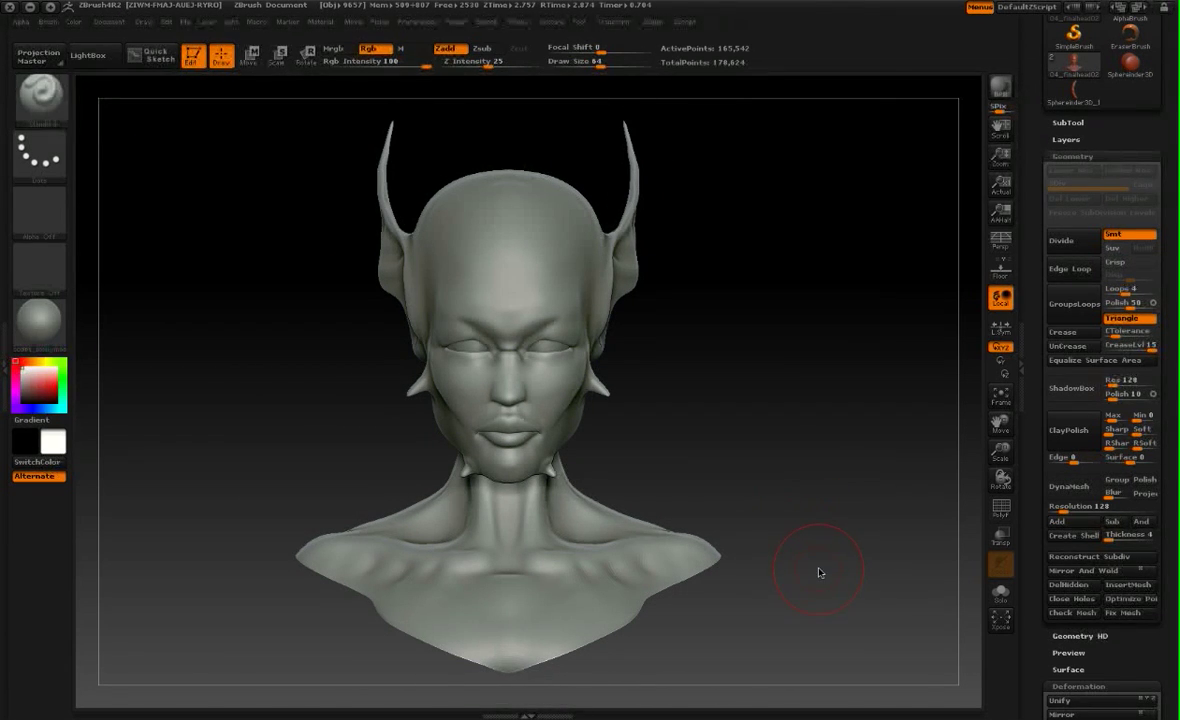
{"action": "left_click_drag", "start_coordinate": [745, 418], "coordinate": [963, 312]}
{"action": "mouse_move", "coordinate": [817, 461]}
{"action": "left_mouse_down"}
{"action": "mouse_move", "coordinate": [792, 456]}
{"action": "mouse_move", "coordinate": [819, 441]}
{"action": "mouse_move", "coordinate": [803, 440]}
{"action": "mouse_move", "coordinate": [835, 441]}
{"action": "left_mouse_up"}
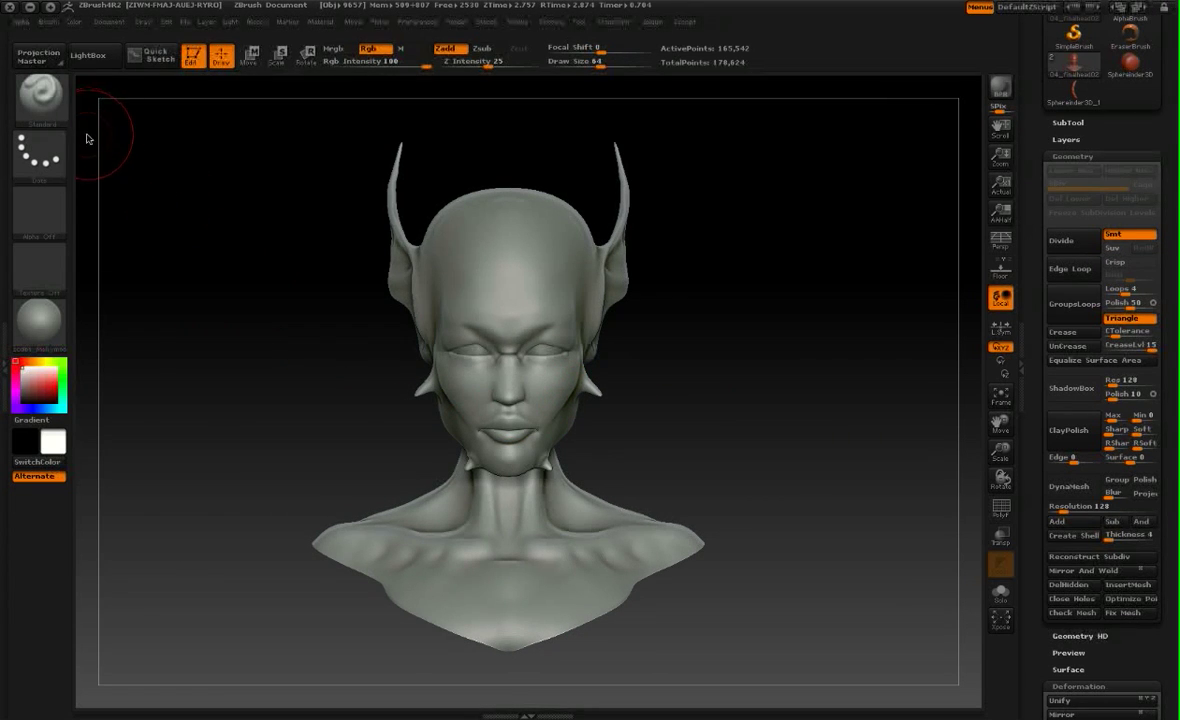
Choose the MeshInsert Dot brush for sculpting on the head.
{"action": "left_click", "coordinate": [57, 106]}
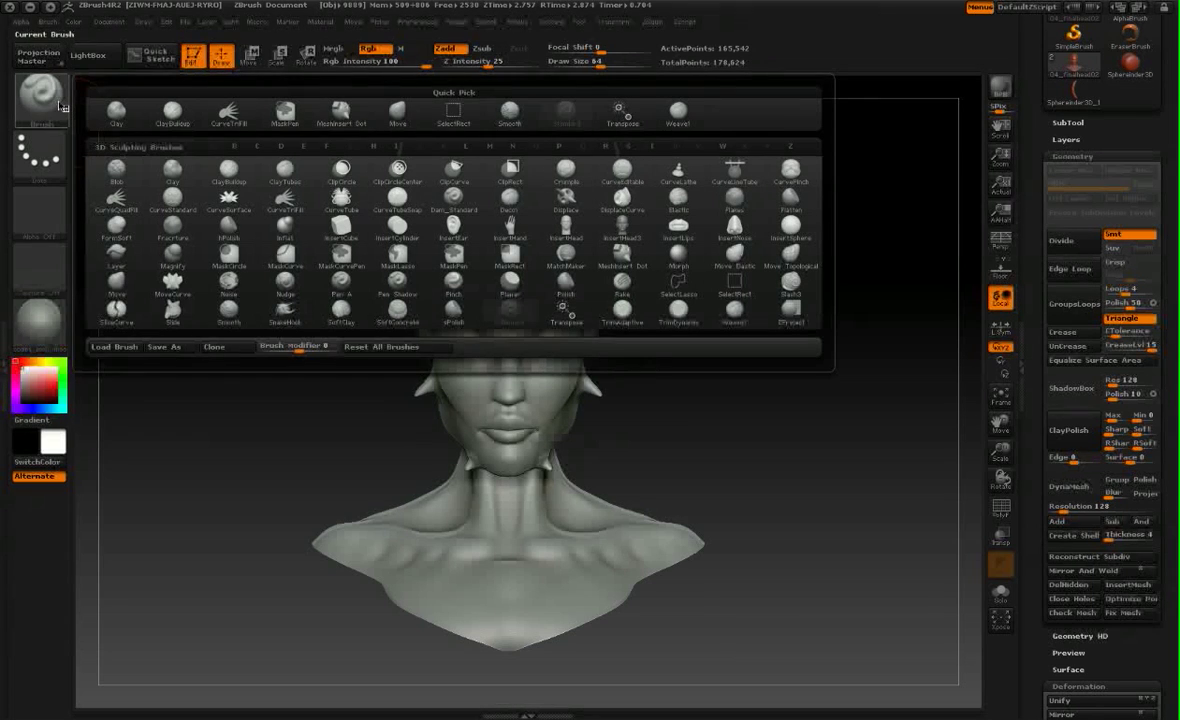
{"action": "key", "text": "m"}
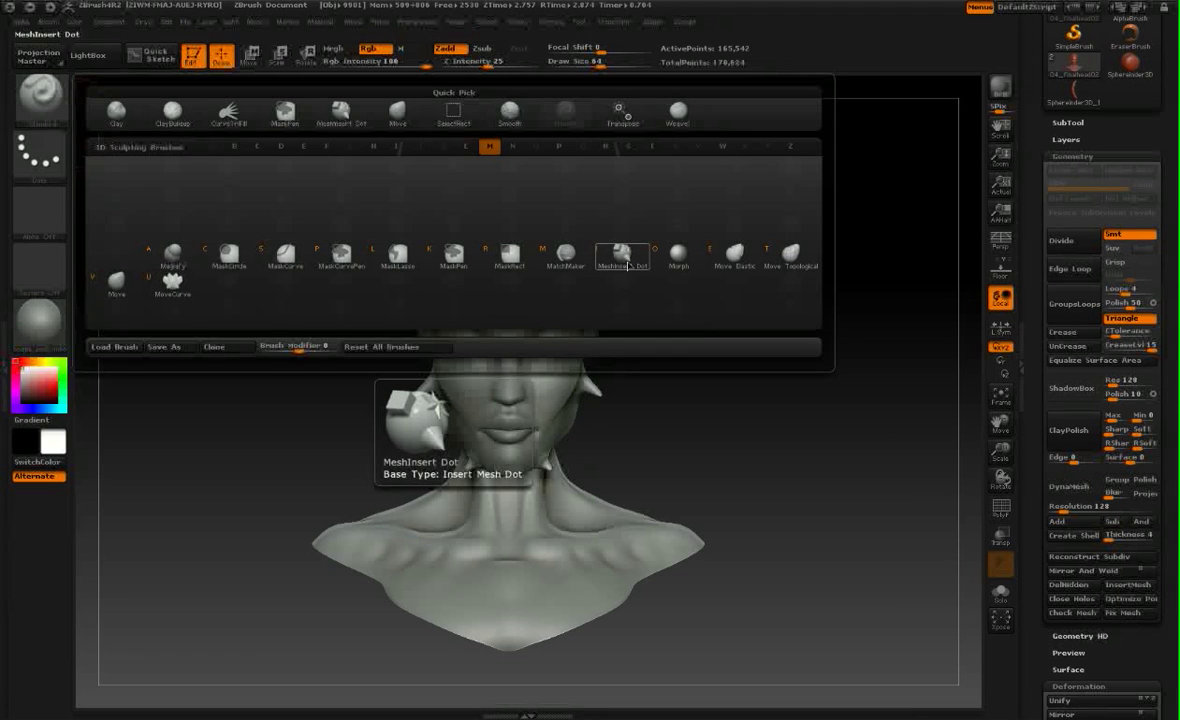
{"action": "left_click", "coordinate": [622, 256]}
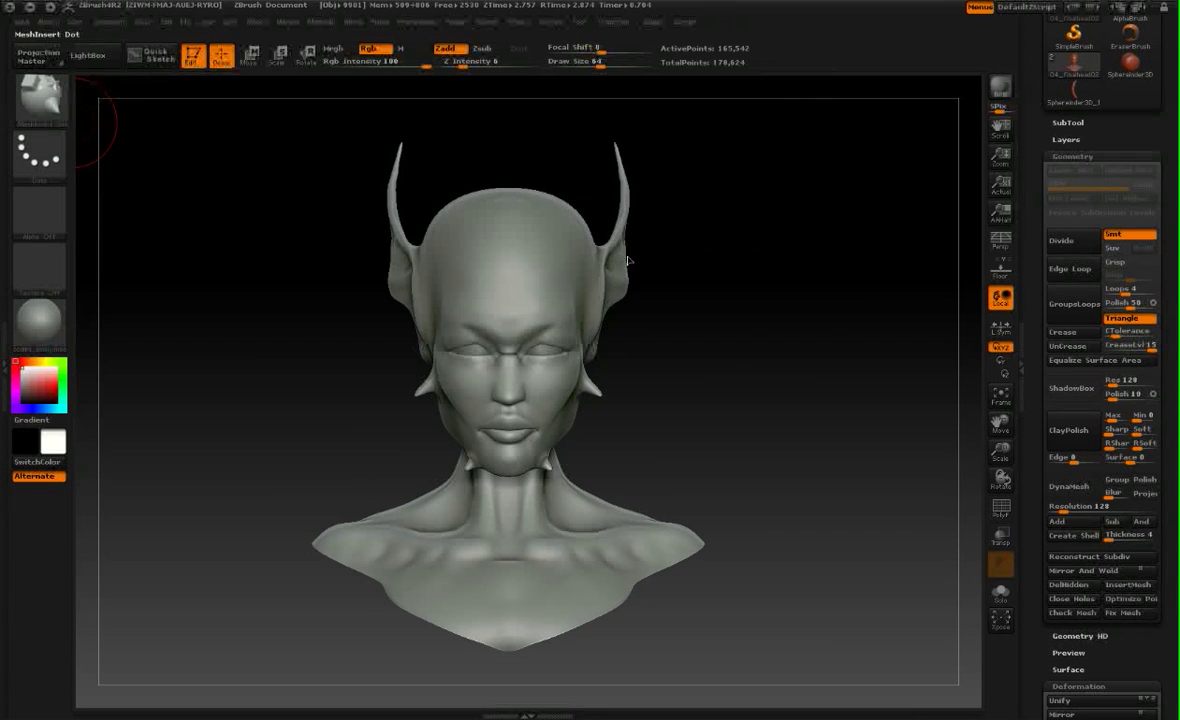
{"action": "mouse_move", "coordinate": [720, 396]}
{"action": "left_mouse_down"}
{"action": "mouse_move", "coordinate": [711, 386]}
{"action": "mouse_move", "coordinate": [725, 402]}
{"action": "left_mouse_up"}
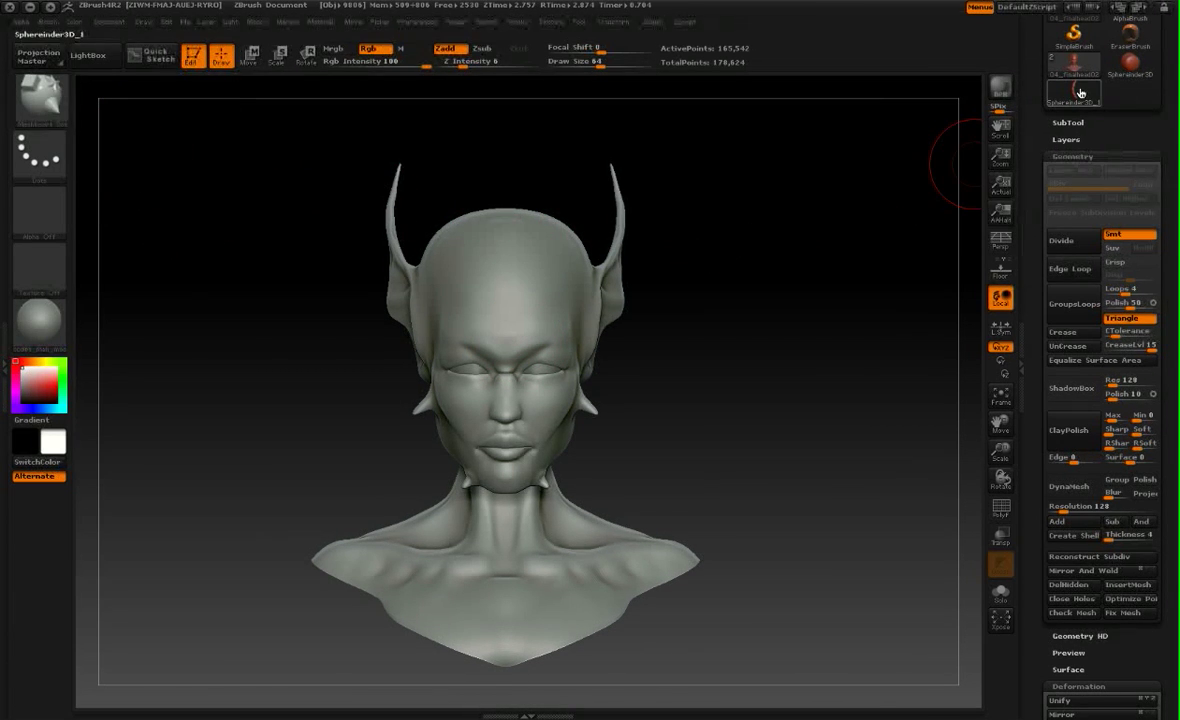
Set the MeshInsert Dot brush's inserted mesh to the twisted Sphereinder3D_1 horn.
{"action": "mouse_move", "coordinate": [1077, 92]}
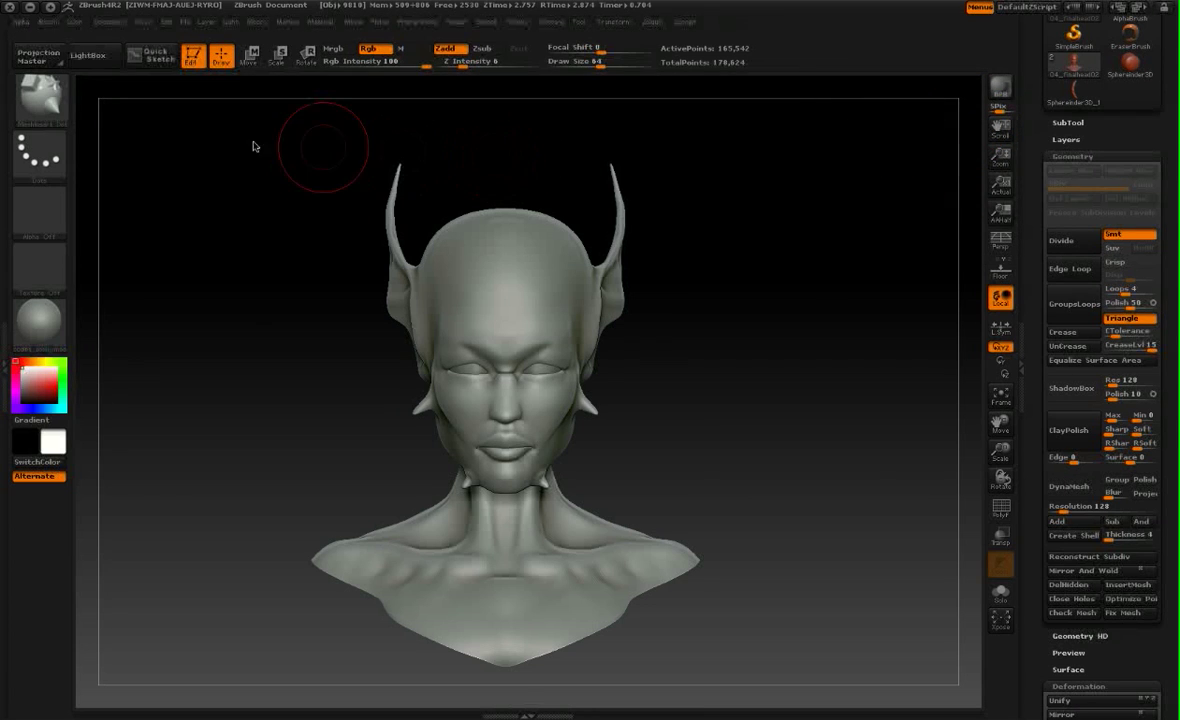
{"action": "left_click", "coordinate": [48, 22]}
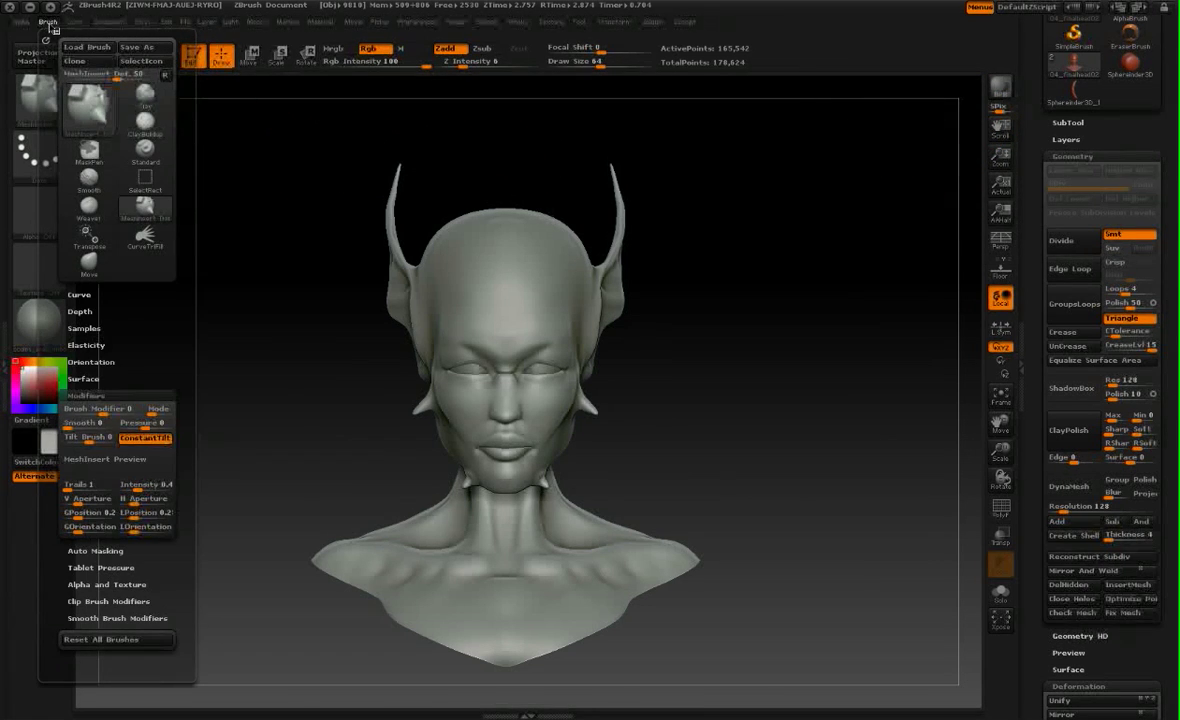
{"action": "left_click_drag", "start_coordinate": [155, 318], "coordinate": [153, 274]}
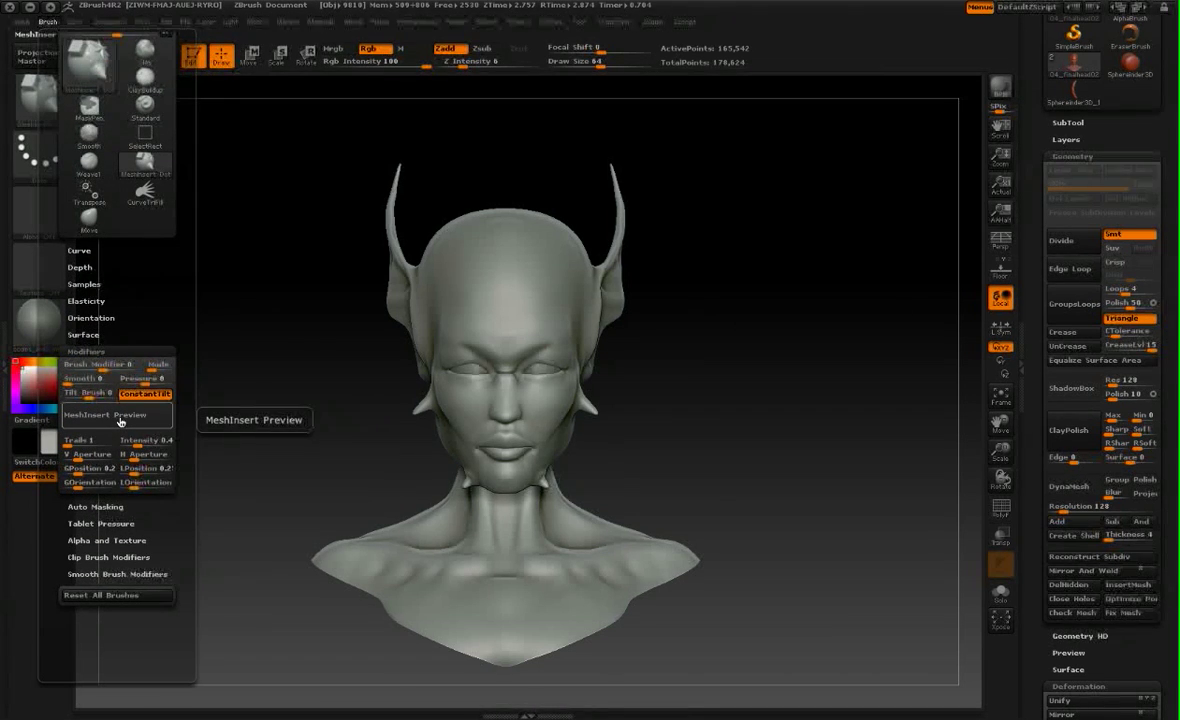
{"action": "left_click", "coordinate": [119, 419]}
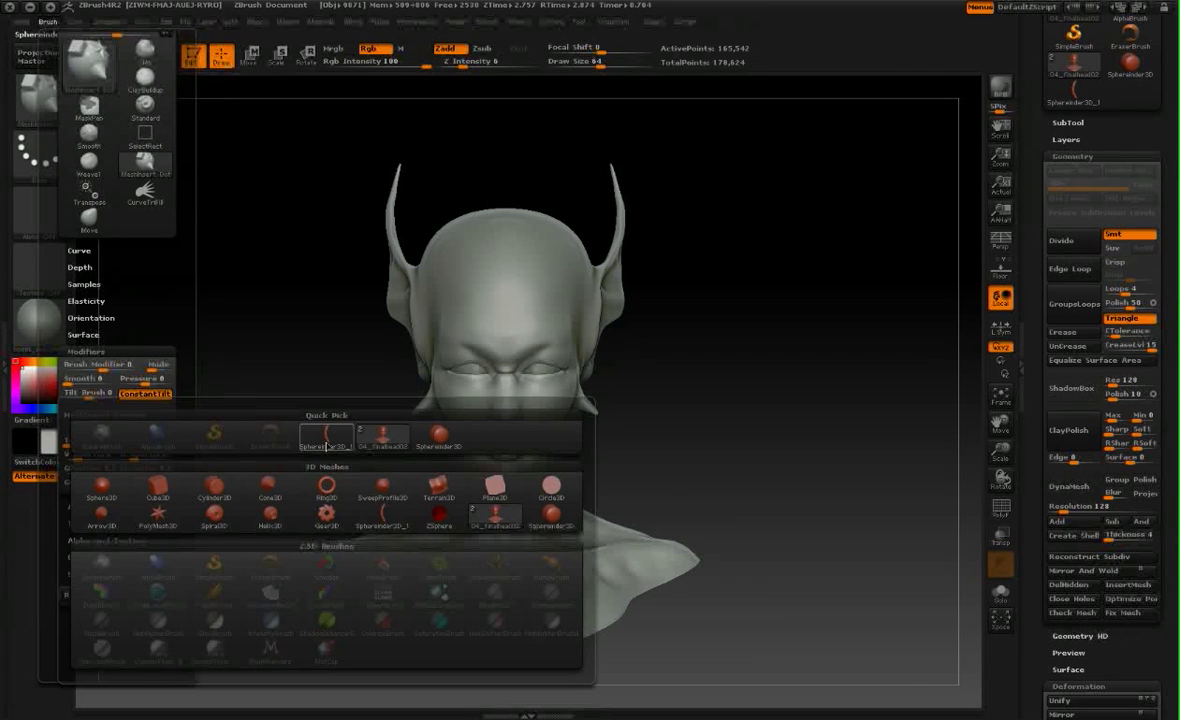
{"action": "mouse_move", "coordinate": [326, 446]}
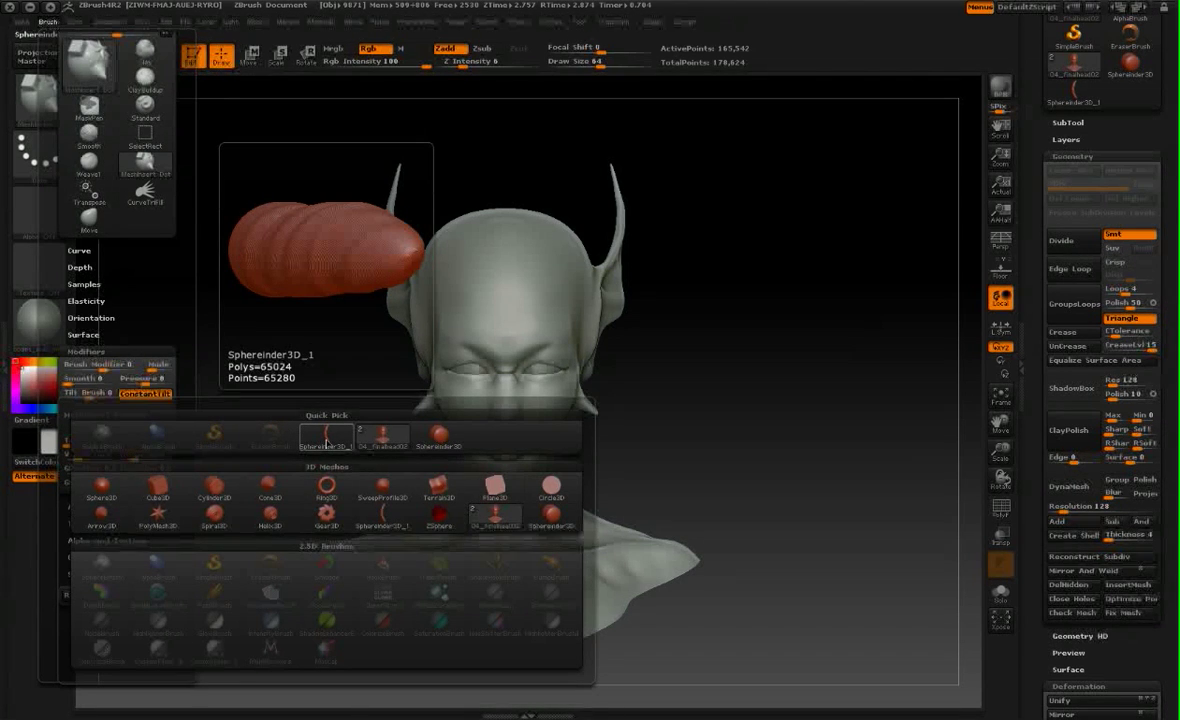
{"action": "left_click", "coordinate": [326, 446]}
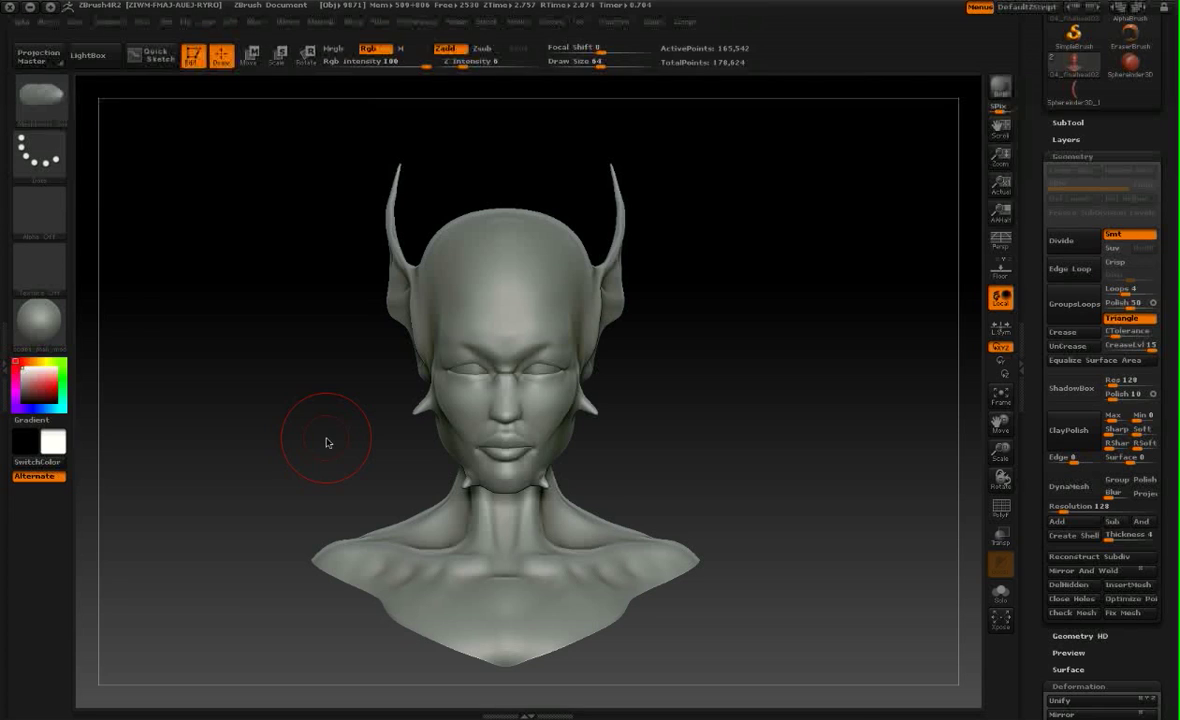
Insert a symmetrical pair of horns on the upper forehead of the bust.
{"action": "mouse_move", "coordinate": [61, 123]}
{"action": "left_click_drag", "start_coordinate": [553, 277], "coordinate": [592, 223]}
{"action": "left_click_drag", "start_coordinate": [778, 379], "coordinate": [735, 374]}
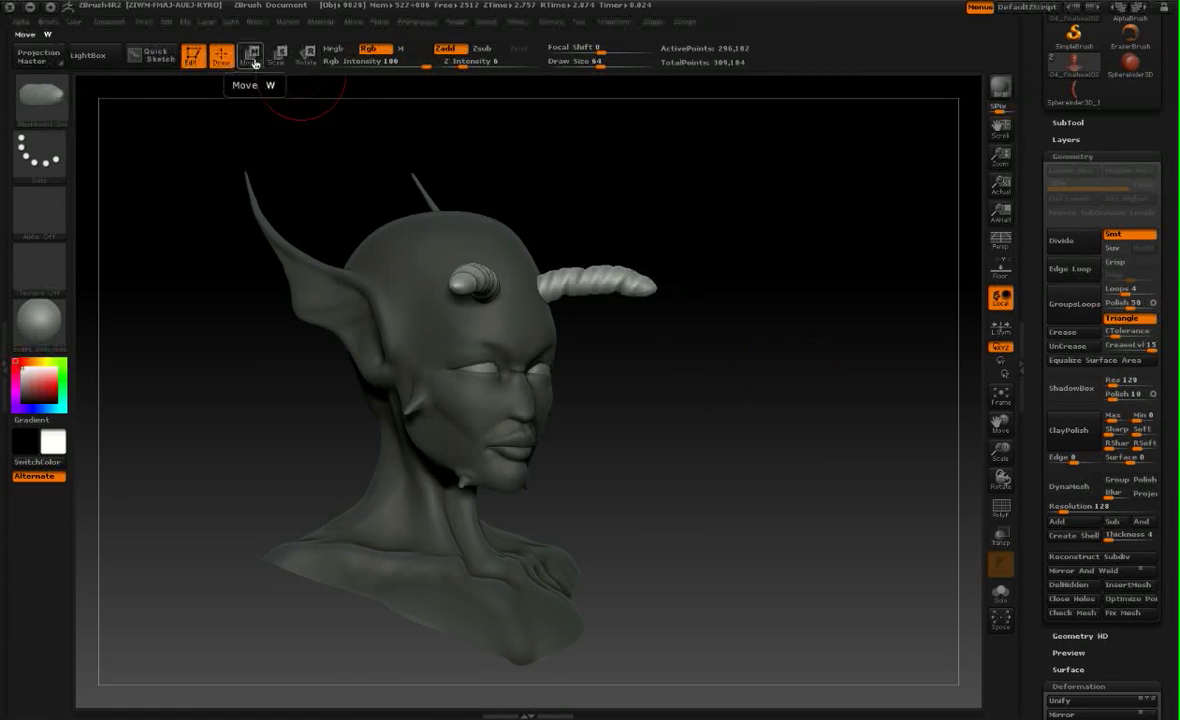
Place a Transpose line along the horn from base to tip and rotate the horns so they point upward.
{"action": "left_click", "coordinate": [249, 55]}
{"action": "left_click_drag", "start_coordinate": [499, 293], "coordinate": [654, 282]}
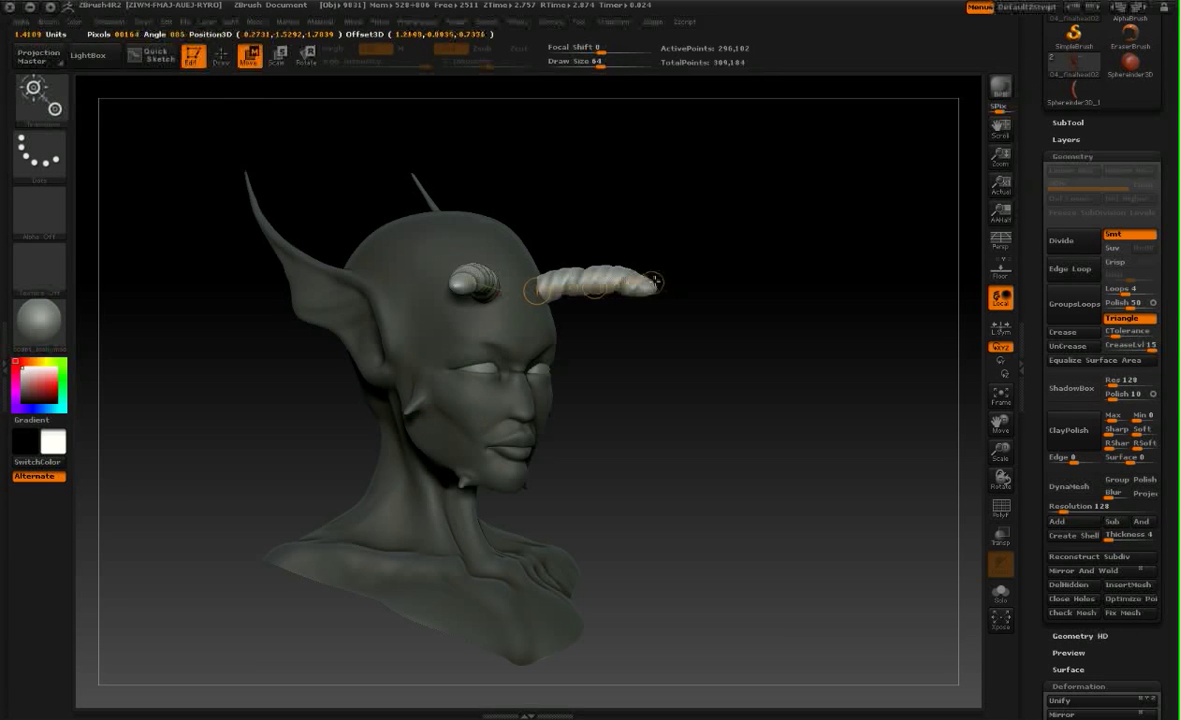
{"action": "left_click", "coordinate": [310, 57]}
{"action": "left_click_drag", "start_coordinate": [651, 284], "coordinate": [620, 200]}
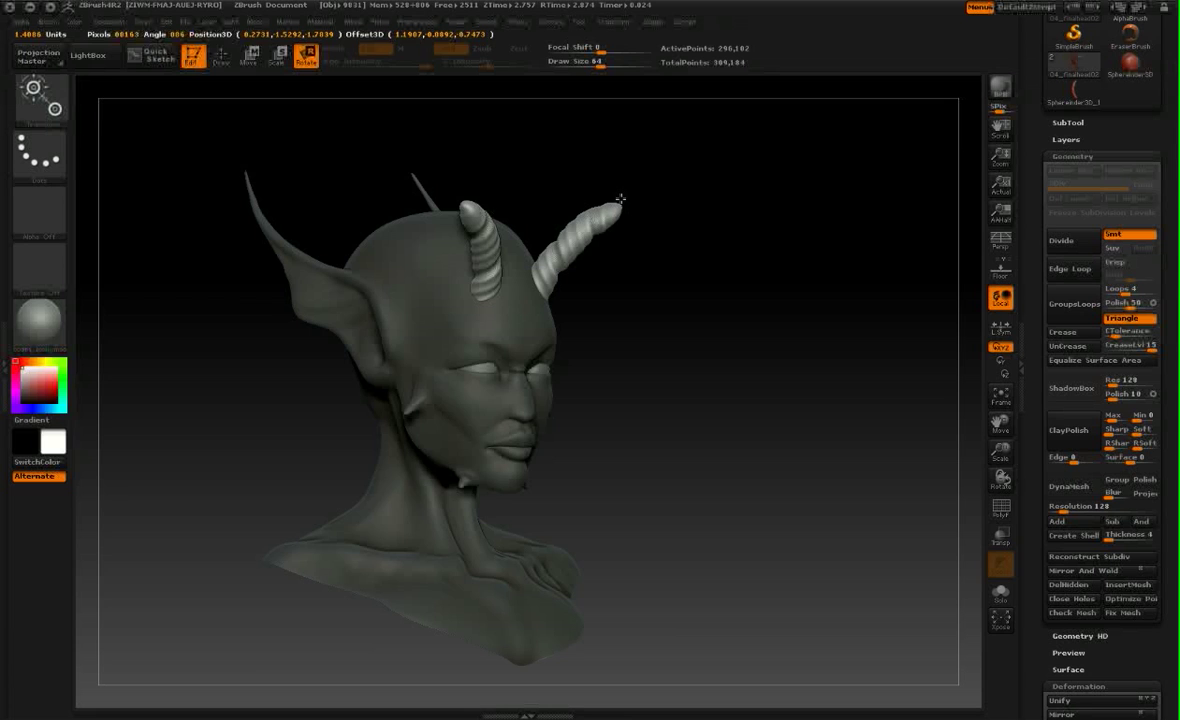
{"action": "left_click_drag", "start_coordinate": [669, 246], "coordinate": [609, 397]}
Move the horns with Transpose so their bases sit against the upper forehead, and return to Draw mode.
{"action": "key", "text": "w"}
{"action": "left_click_drag", "start_coordinate": [248, 215], "coordinate": [329, 342]}
{"action": "mouse_move", "coordinate": [290, 278]}
{"action": "left_mouse_down"}
{"action": "mouse_move", "coordinate": [296, 255]}
{"action": "mouse_move", "coordinate": [332, 230]}
{"action": "left_mouse_up"}
{"action": "left_click_drag", "start_coordinate": [210, 292], "coordinate": [271, 277]}
{"action": "mouse_move", "coordinate": [514, 329]}
{"action": "left_mouse_down", "text": "alt"}
{"action": "mouse_move", "coordinate": [583, 380]}
{"action": "mouse_move", "coordinate": [637, 380]}
{"action": "left_mouse_up", "text": "alt"}
{"action": "mouse_move", "coordinate": [357, 291]}
{"action": "left_mouse_down"}
{"action": "mouse_move", "coordinate": [414, 215]}
{"action": "mouse_move", "coordinate": [398, 272]}
{"action": "left_mouse_up"}
{"action": "left_click_drag", "start_coordinate": [474, 306], "coordinate": [407, 295]}
{"action": "mouse_move", "coordinate": [375, 312]}
{"action": "left_mouse_down"}
{"action": "mouse_move", "coordinate": [437, 240]}
{"action": "mouse_move", "coordinate": [419, 282]}
{"action": "left_mouse_up"}
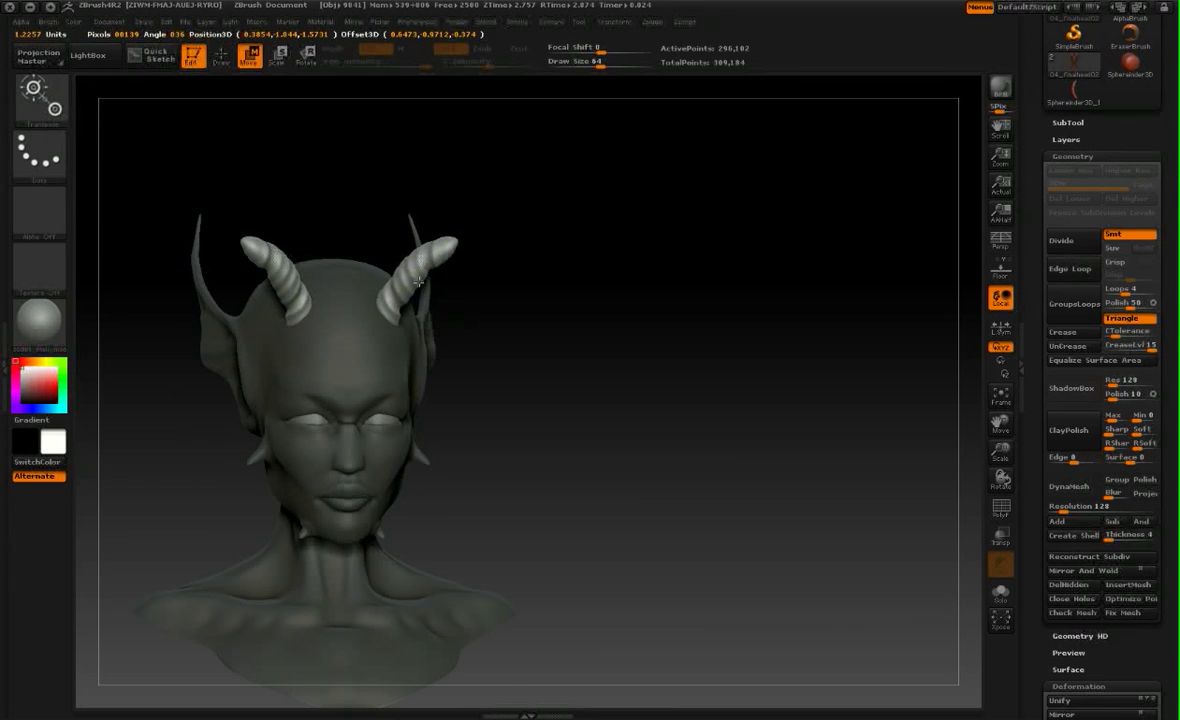
{"action": "mouse_move", "coordinate": [545, 365]}
{"action": "left_mouse_down"}
{"action": "mouse_move", "coordinate": [482, 384]}
{"action": "mouse_move", "coordinate": [564, 449]}
{"action": "mouse_move", "coordinate": [535, 404]}
{"action": "left_mouse_up"}
{"action": "left_click", "coordinate": [220, 55]}
Try to convert the masked head and horns to DynaMesh.
{"action": "mouse_move", "coordinate": [618, 377]}
{"action": "left_mouse_down"}
{"action": "mouse_move", "coordinate": [593, 398]}
{"action": "mouse_move", "coordinate": [637, 408]}
{"action": "mouse_move", "coordinate": [651, 450]}
{"action": "mouse_move", "coordinate": [566, 484]}
{"action": "mouse_move", "coordinate": [714, 461]}
{"action": "mouse_move", "coordinate": [650, 425]}
{"action": "mouse_move", "coordinate": [733, 451]}
{"action": "mouse_move", "coordinate": [383, 353]}
{"action": "left_mouse_up"}
{"action": "mouse_move", "coordinate": [590, 389]}
{"action": "left_mouse_down"}
{"action": "mouse_move", "coordinate": [809, 411]}
{"action": "mouse_move", "coordinate": [748, 442]}
{"action": "mouse_move", "coordinate": [745, 457]}
{"action": "mouse_move", "coordinate": [809, 458]}
{"action": "mouse_move", "coordinate": [774, 469]}
{"action": "mouse_move", "coordinate": [818, 482]}
{"action": "left_mouse_up"}
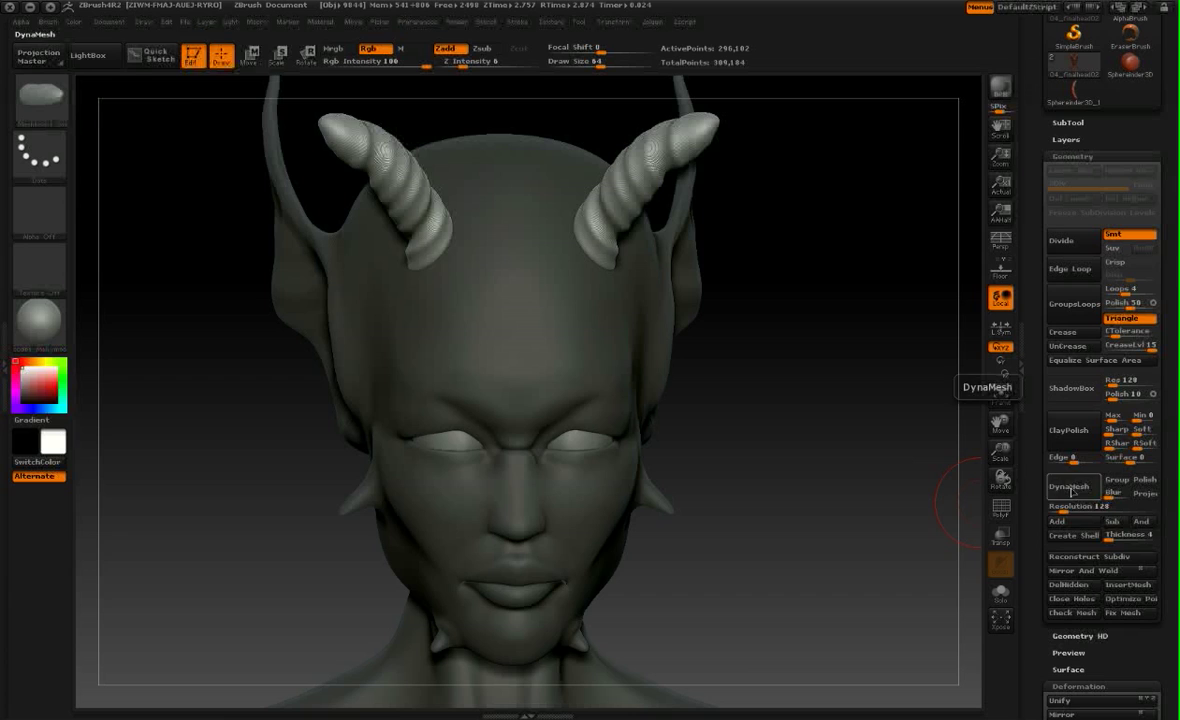
{"action": "left_click", "coordinate": [1072, 490]}
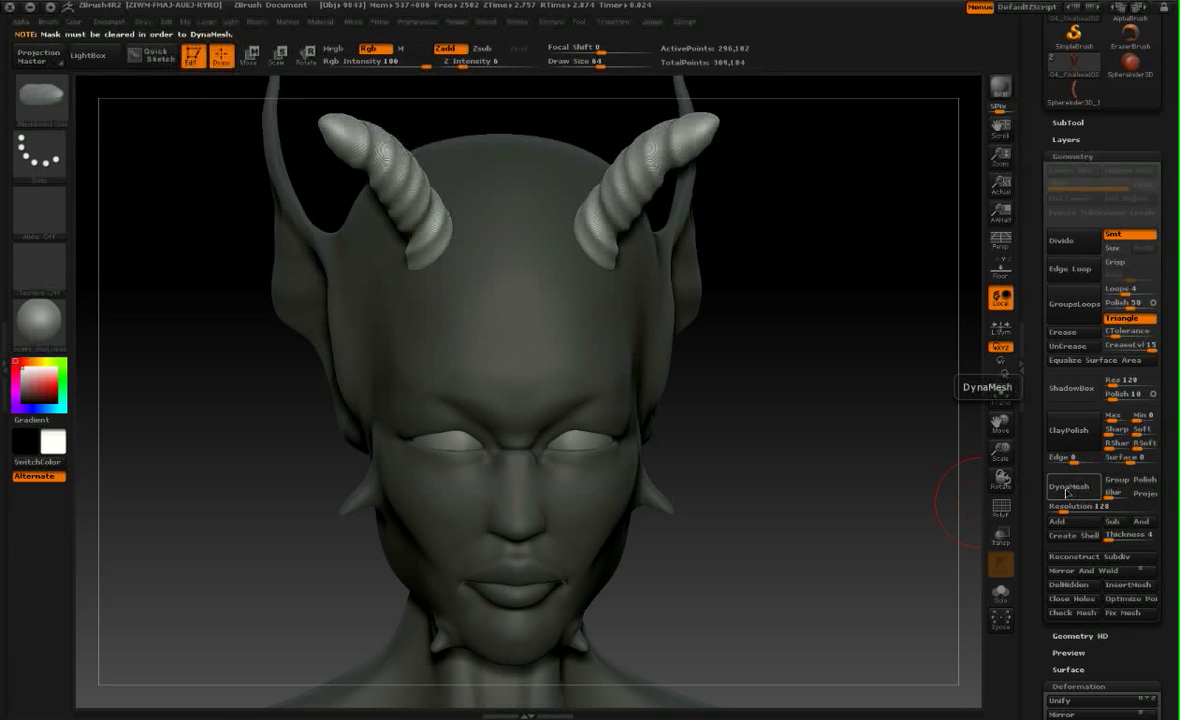
Check the polygroups and wireframe where the horn meets the skull, hide the wireframe and clear the mask from the head.
{"action": "mouse_move", "coordinate": [922, 509]}
{"action": "left_mouse_down"}
{"action": "mouse_move", "coordinate": [927, 498]}
{"action": "mouse_move", "coordinate": [824, 508]}
{"action": "mouse_move", "coordinate": [848, 516]}
{"action": "mouse_move", "coordinate": [838, 506]}
{"action": "mouse_move", "coordinate": [848, 509]}
{"action": "mouse_move", "coordinate": [851, 490]}
{"action": "mouse_move", "coordinate": [809, 490]}
{"action": "mouse_move", "coordinate": [776, 454]}
{"action": "left_mouse_up"}
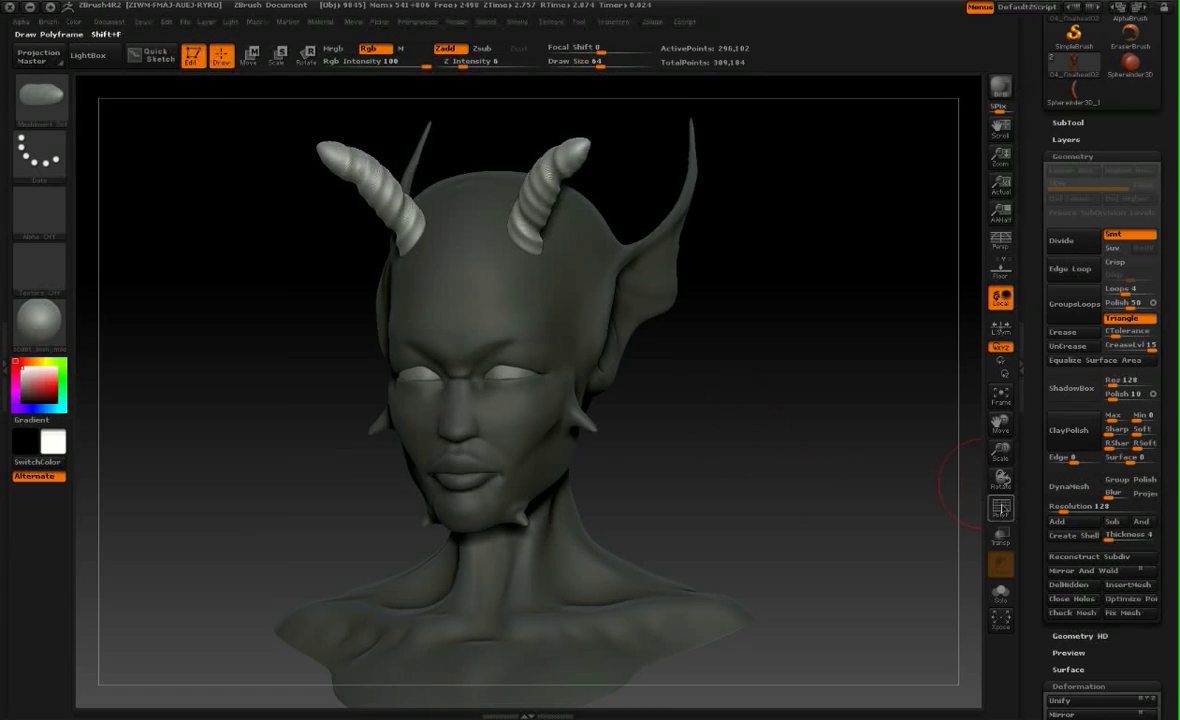
{"action": "key", "text": "shift+f"}
{"action": "left_click_drag", "start_coordinate": [764, 395], "coordinate": [822, 585], "text": "alt"}
{"action": "mouse_move", "coordinate": [830, 232]}
{"action": "left_mouse_down"}
{"action": "mouse_move", "coordinate": [835, 255]}
{"action": "mouse_move", "coordinate": [827, 195]}
{"action": "left_mouse_up"}
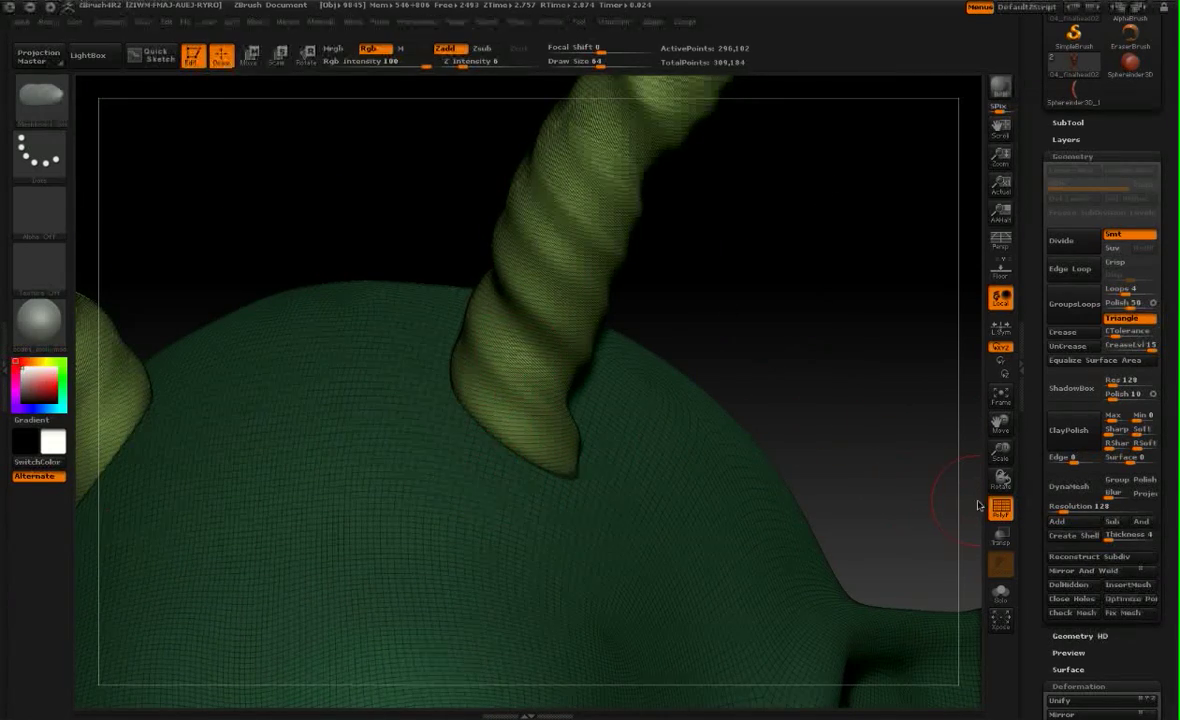
{"action": "left_click", "coordinate": [999, 508]}
{"action": "left_click_drag", "start_coordinate": [956, 487], "coordinate": [805, 531]}
{"action": "key", "text": "f"}
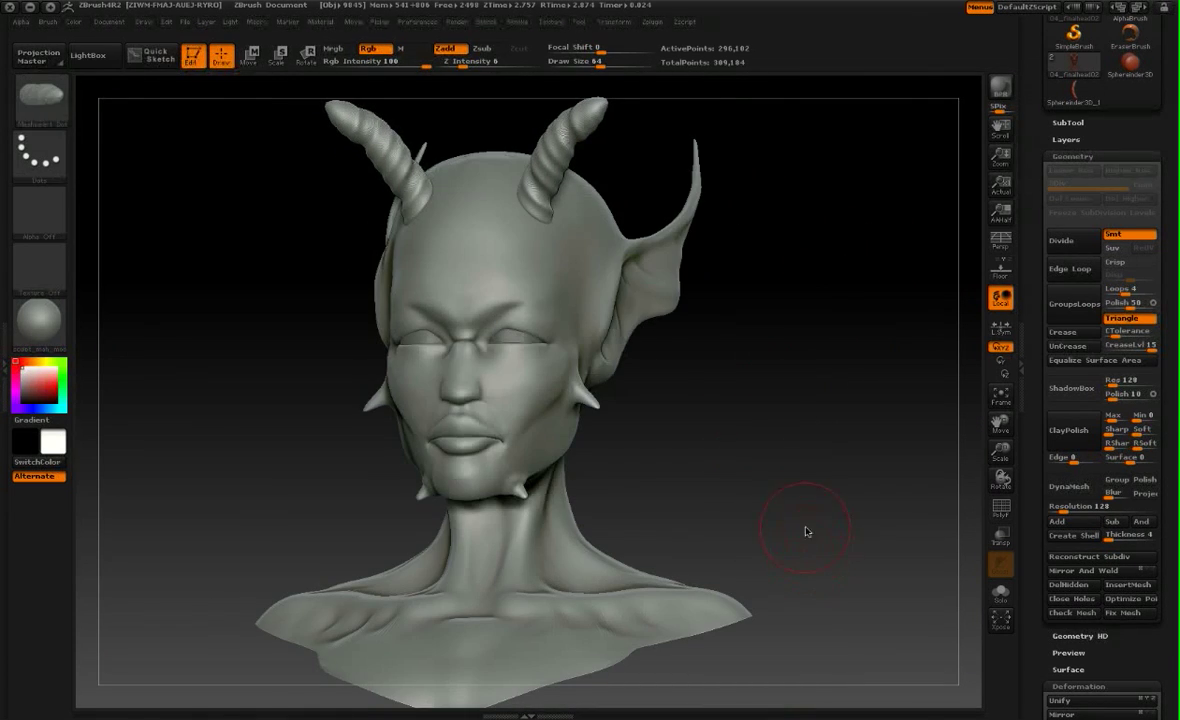
Try DynaMesh on the head and horns at resolution 128, check the resulting wireframe and undo the remesh.
{"action": "left_click_drag", "start_coordinate": [769, 456], "coordinate": [793, 493], "text": "alt"}
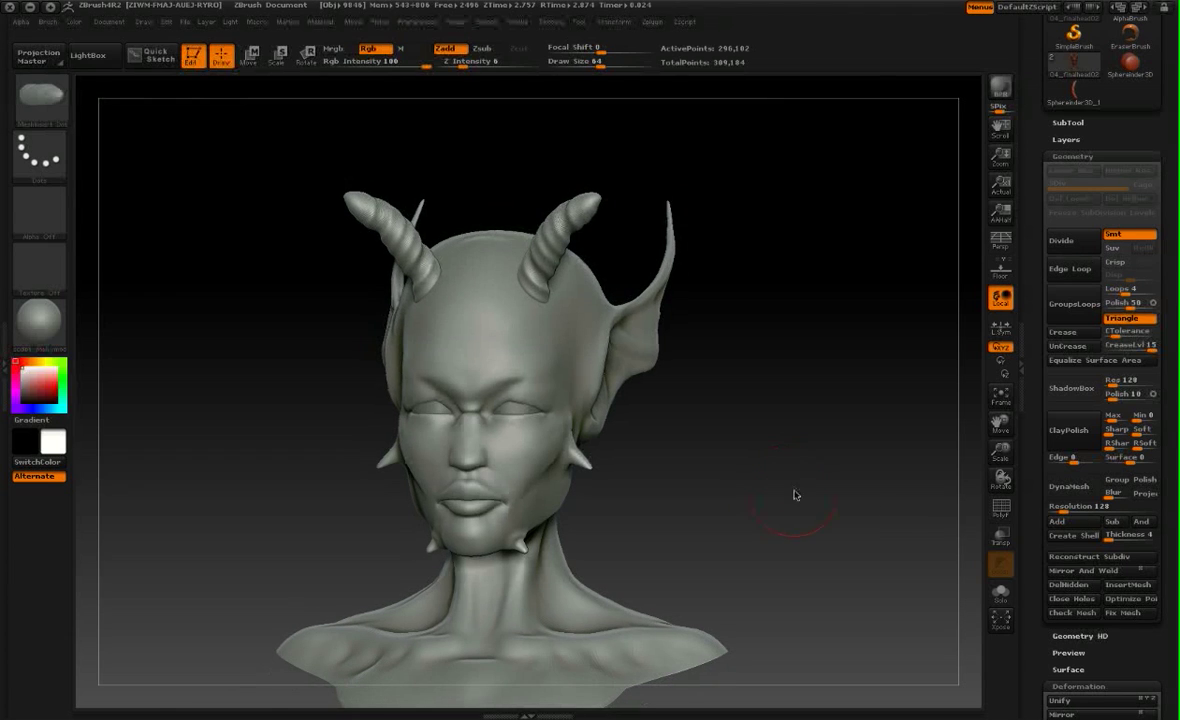
{"action": "left_click", "coordinate": [733, 550]}
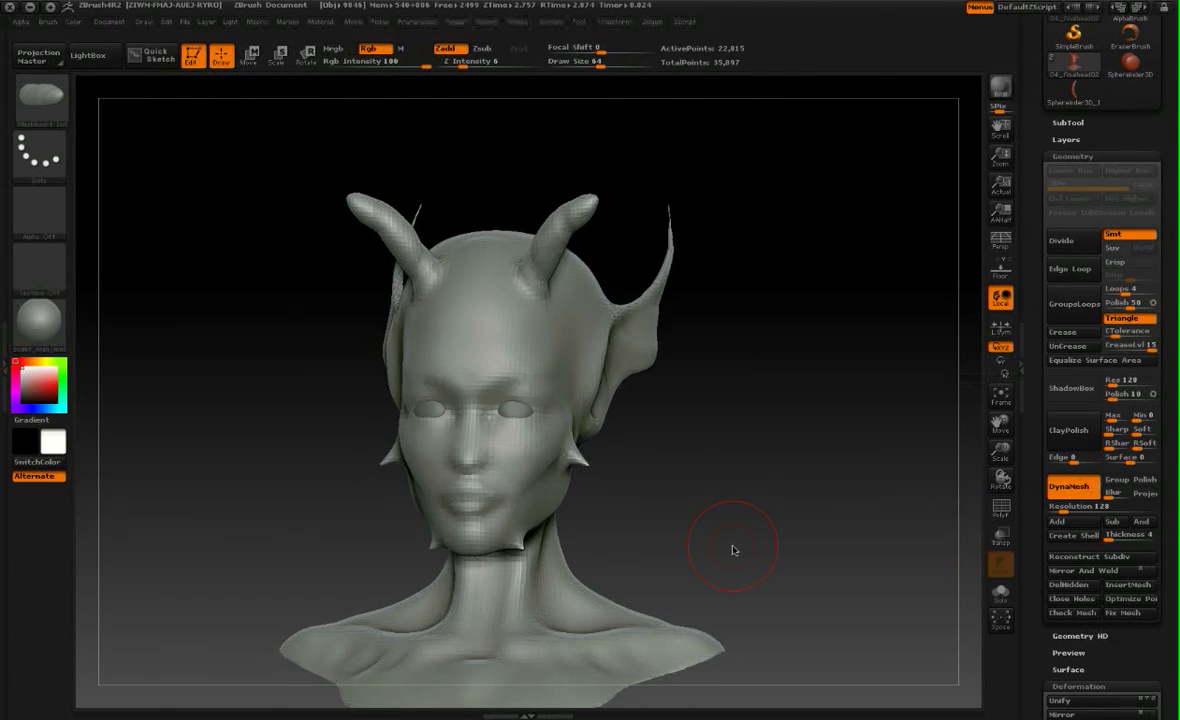
{"action": "mouse_move", "coordinate": [748, 435]}
{"action": "left_mouse_down"}
{"action": "mouse_move", "coordinate": [832, 450]}
{"action": "mouse_move", "coordinate": [706, 442]}
{"action": "mouse_move", "coordinate": [925, 475]}
{"action": "left_mouse_up"}
{"action": "key", "text": "shift+f"}
{"action": "left_click_drag", "start_coordinate": [851, 503], "coordinate": [932, 495]}
{"action": "key", "text": "shift+f"}
{"action": "mouse_move", "coordinate": [760, 470]}
{"action": "left_mouse_down"}
{"action": "mouse_move", "coordinate": [669, 473]}
{"action": "mouse_move", "coordinate": [759, 487]}
{"action": "mouse_move", "coordinate": [751, 471]}
{"action": "mouse_move", "coordinate": [791, 458]}
{"action": "mouse_move", "coordinate": [758, 458]}
{"action": "mouse_move", "coordinate": [769, 465]}
{"action": "left_mouse_up"}
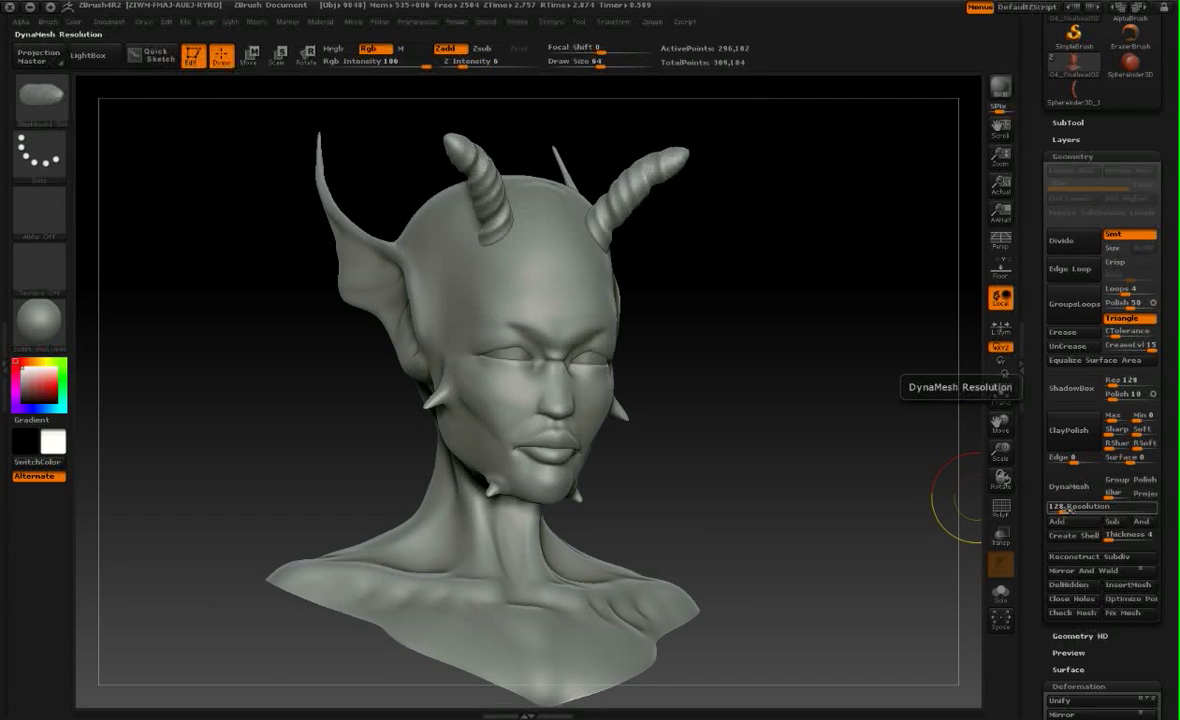
Set the DynaMesh resolution to 512, remesh the head with its horns and check the merged wireframe.
{"action": "left_click_drag", "start_coordinate": [1063, 510], "coordinate": [1072, 512]}
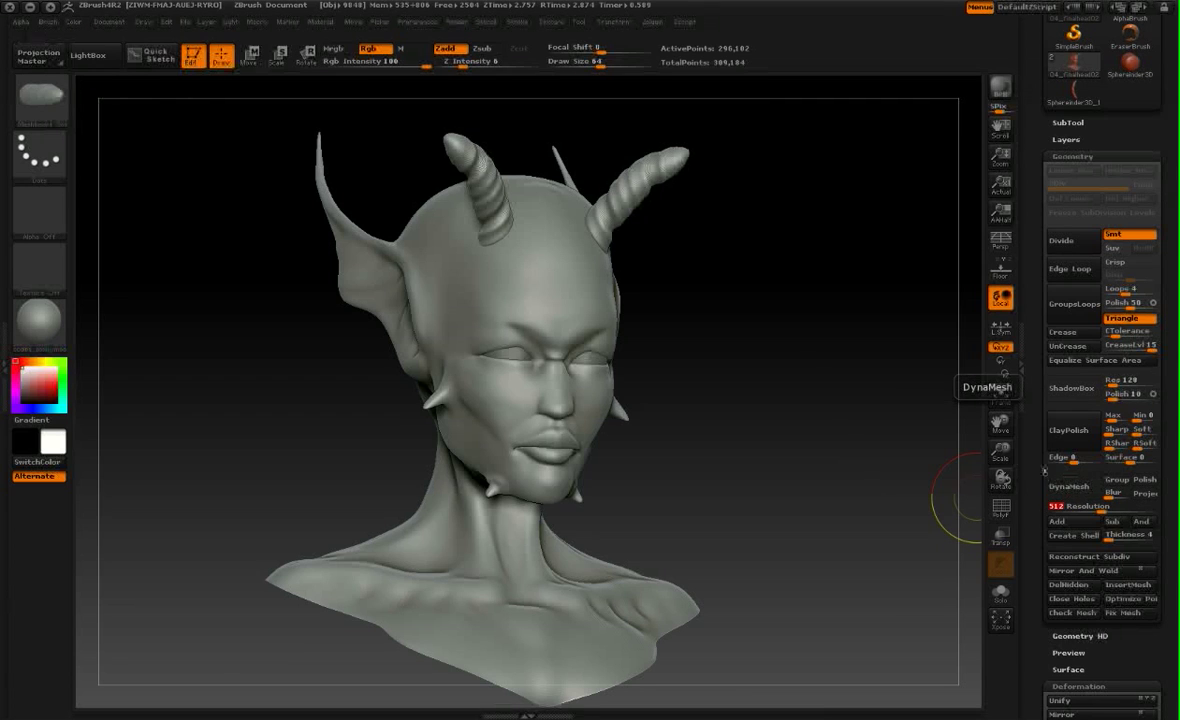
{"action": "left_click", "coordinate": [1067, 489]}
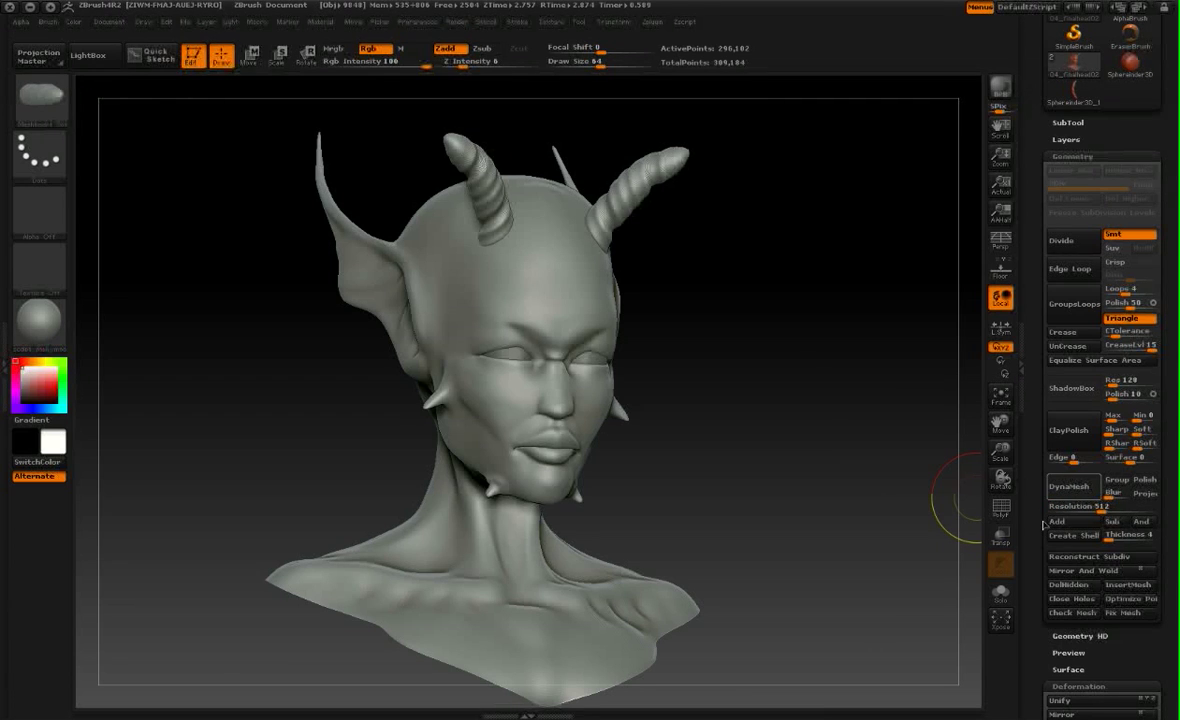
{"action": "left_click", "coordinate": [1069, 486]}
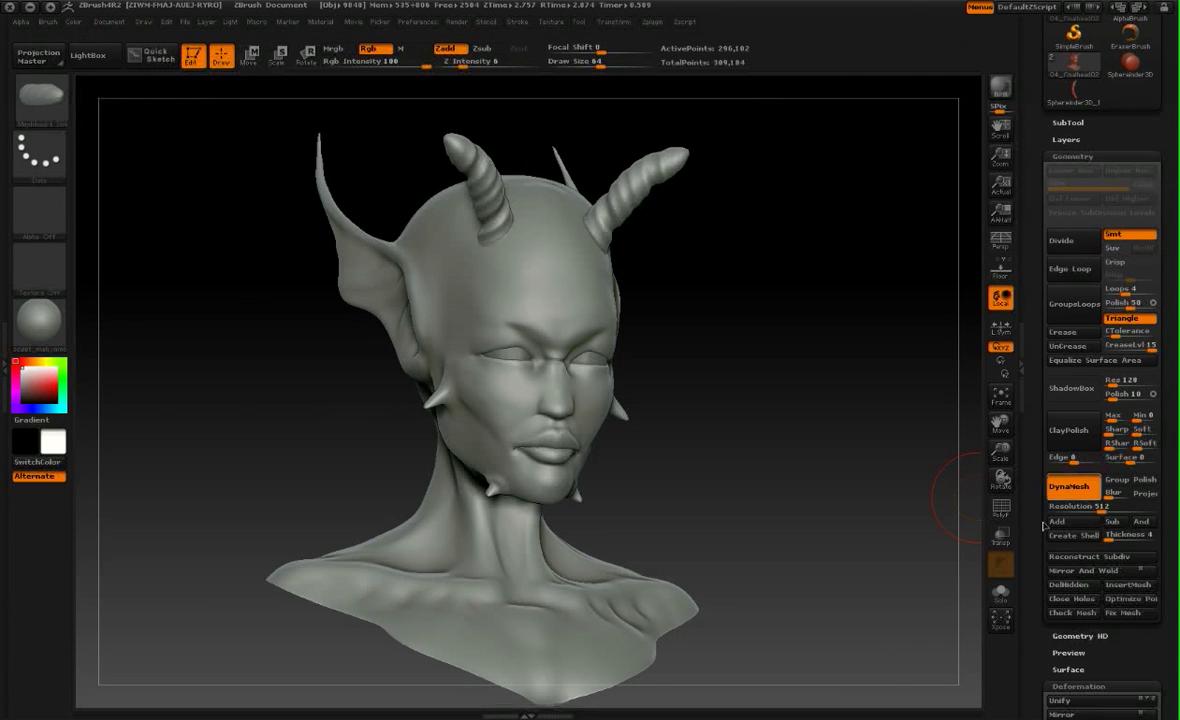
{"action": "mouse_move", "coordinate": [922, 501]}
{"action": "left_mouse_down"}
{"action": "mouse_move", "coordinate": [801, 435]}
{"action": "mouse_move", "coordinate": [824, 532]}
{"action": "mouse_move", "coordinate": [918, 493]}
{"action": "left_mouse_up"}
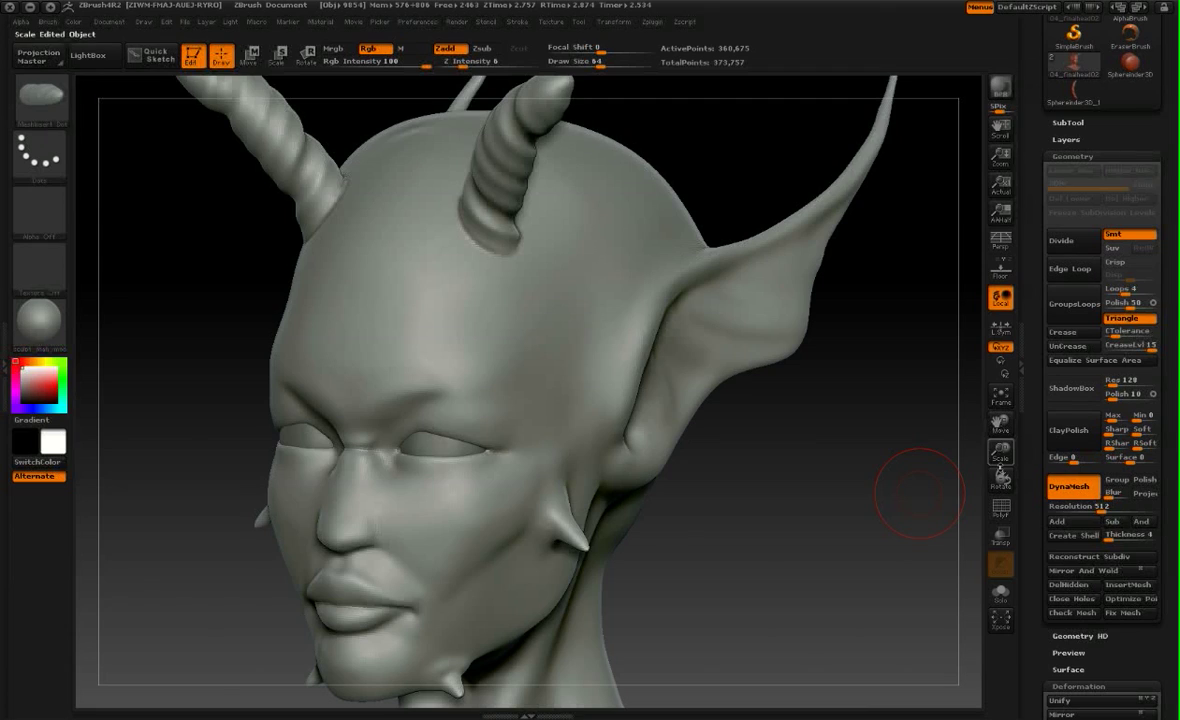
{"action": "left_click", "coordinate": [1000, 508]}
{"action": "left_click_drag", "start_coordinate": [832, 514], "coordinate": [555, 242]}
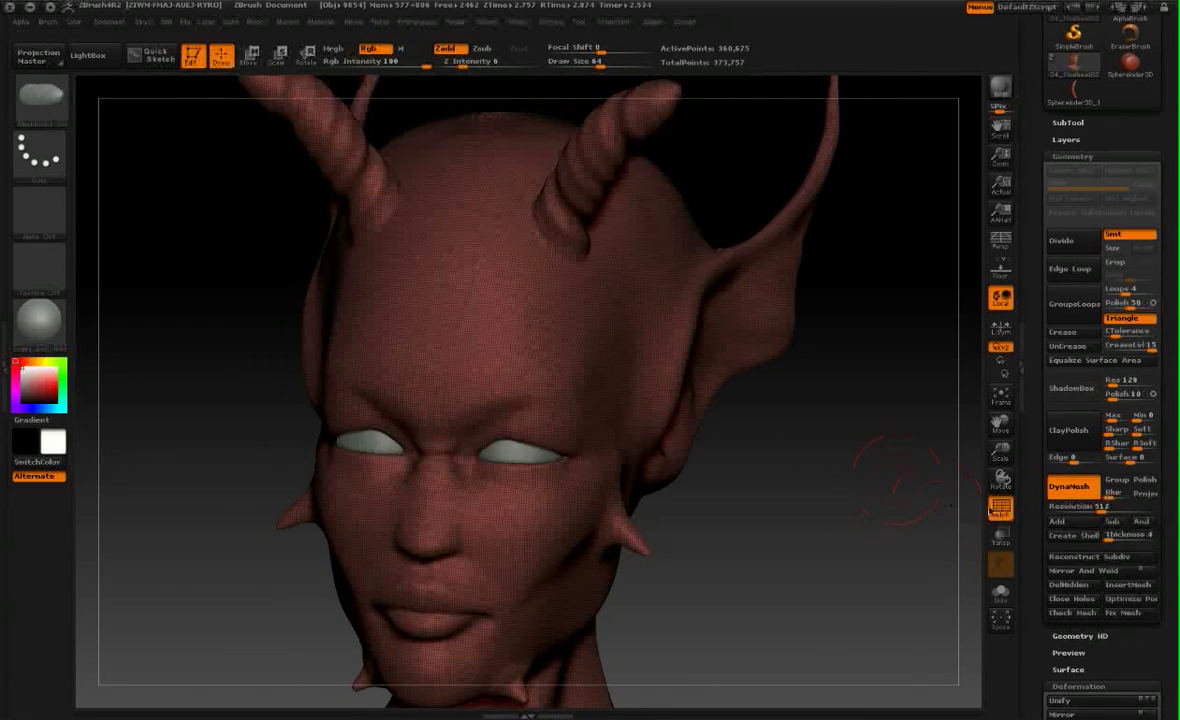
{"action": "left_click", "coordinate": [1000, 508]}
Choose the Clay brush with a draw size of 20 for sculpting around the horn bases.
{"action": "left_click", "coordinate": [40, 96]}
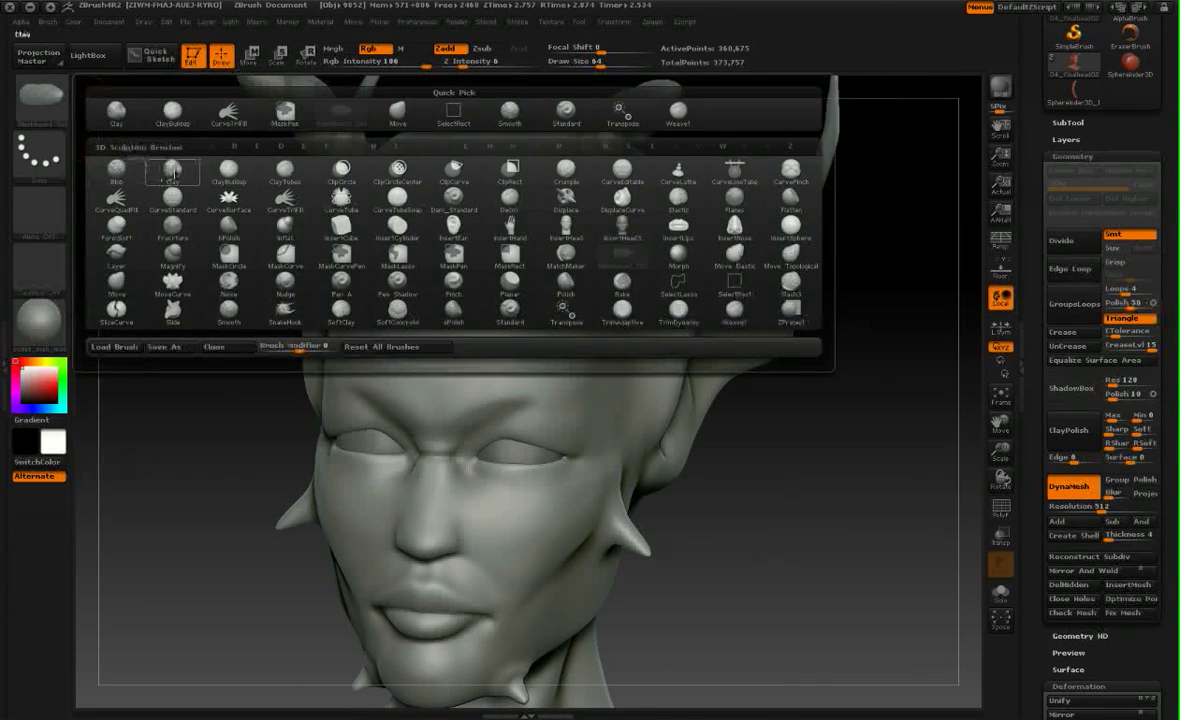
{"action": "left_click", "coordinate": [173, 173]}
{"action": "key", "text": "space"}
{"action": "left_click_drag", "start_coordinate": [604, 265], "coordinate": [581, 265]}
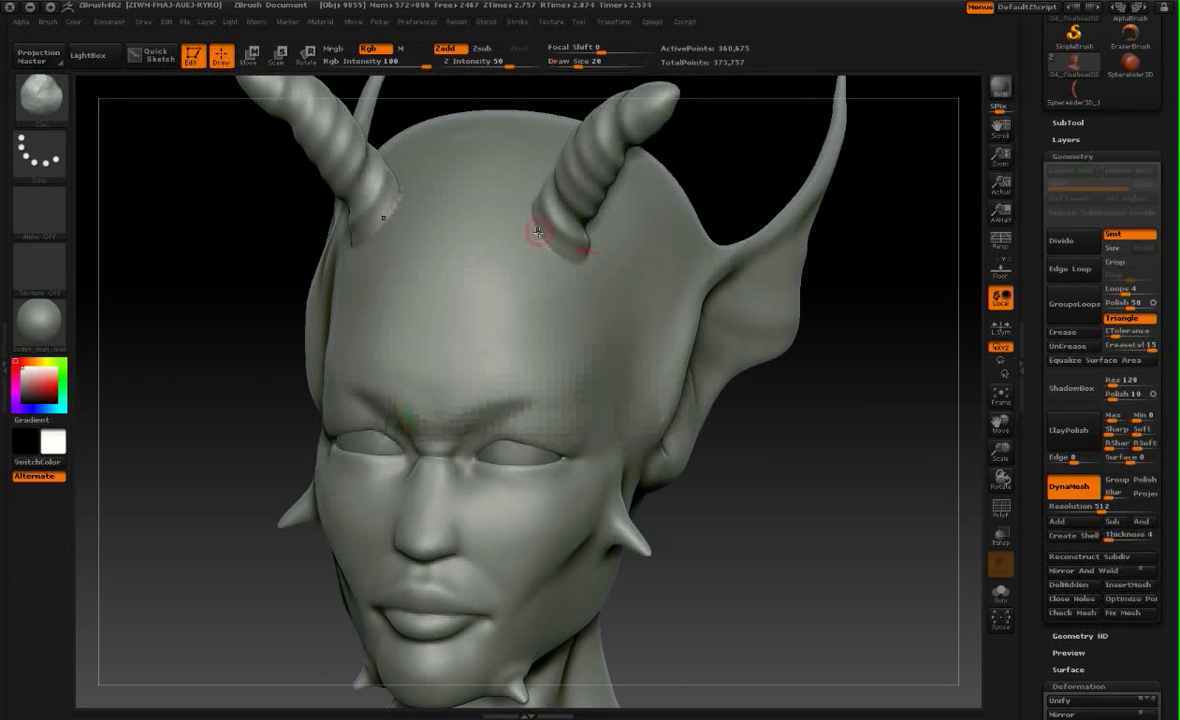
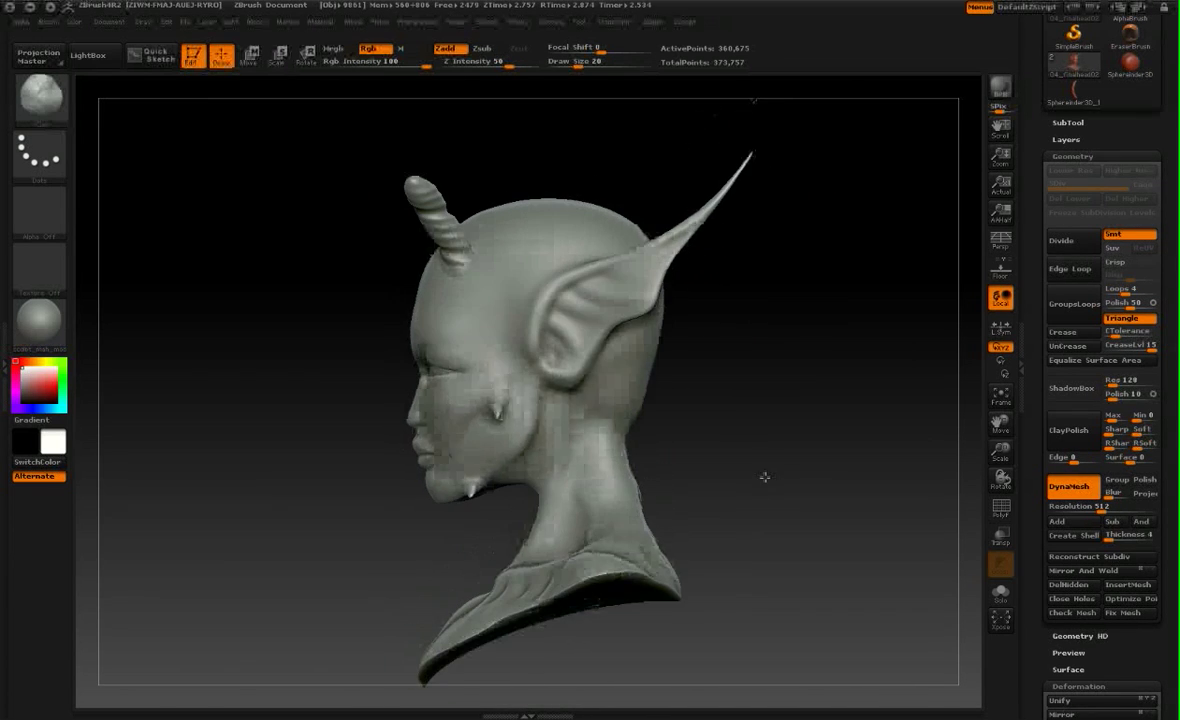
Turn off DynaMesh for the head and choose the CurveTriFill brush, with the crown in side view.
{"action": "left_click", "coordinate": [1075, 489]}
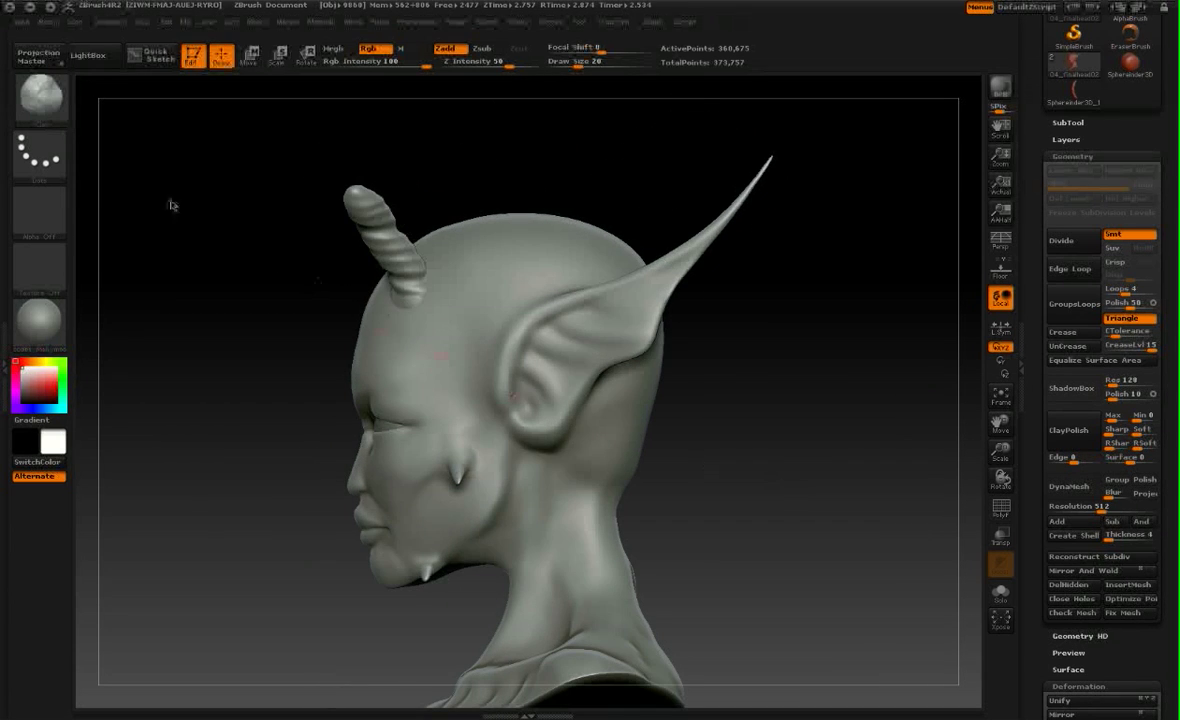
{"action": "left_click", "coordinate": [45, 103]}
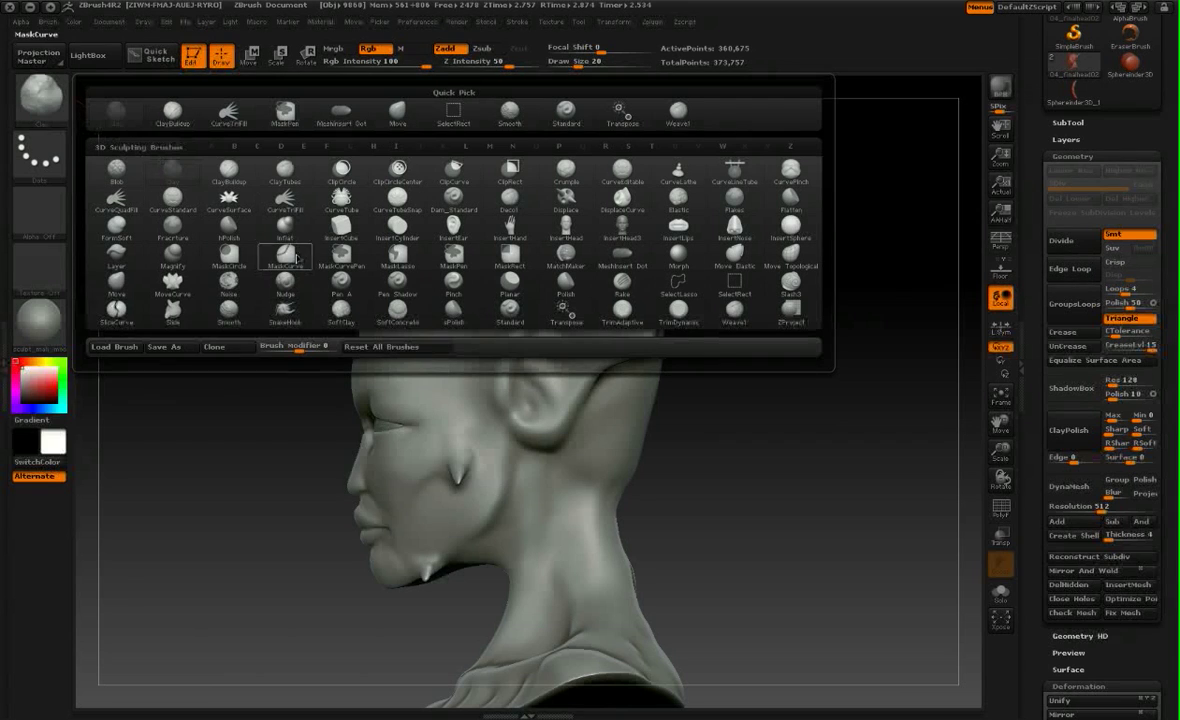
{"action": "mouse_move", "coordinate": [302, 209]}
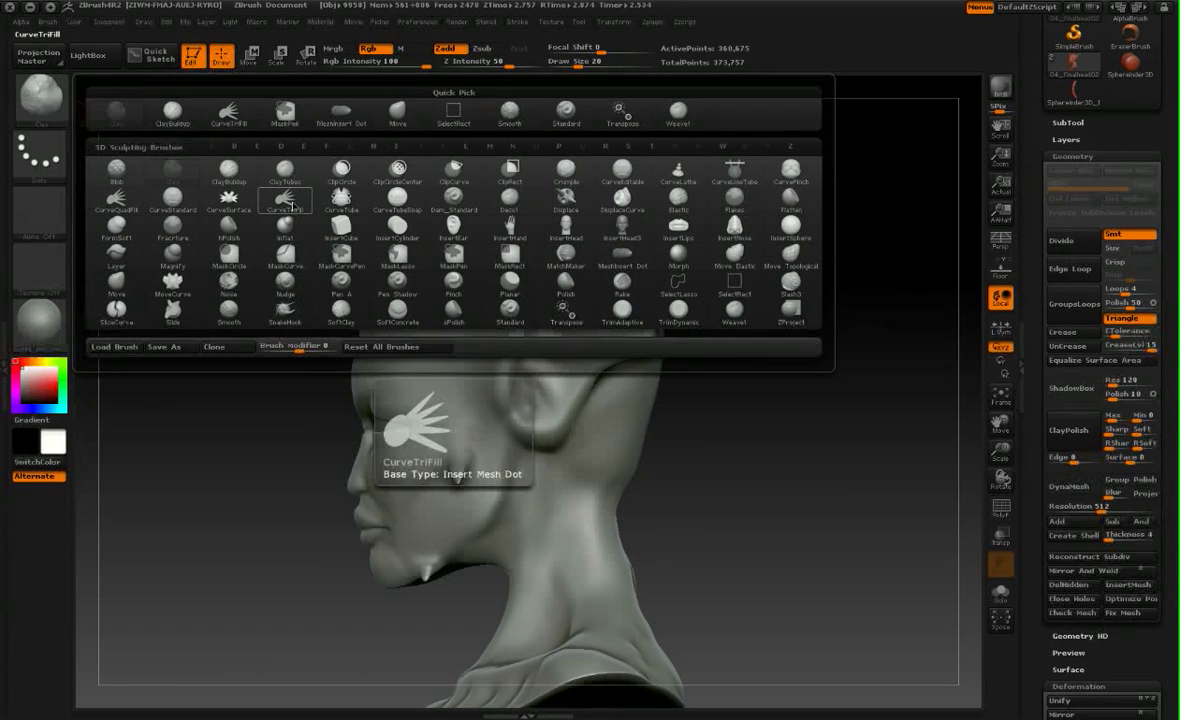
{"action": "left_click", "coordinate": [291, 207]}
{"action": "left_click_drag", "start_coordinate": [571, 171], "coordinate": [572, 215], "text": "alt"}
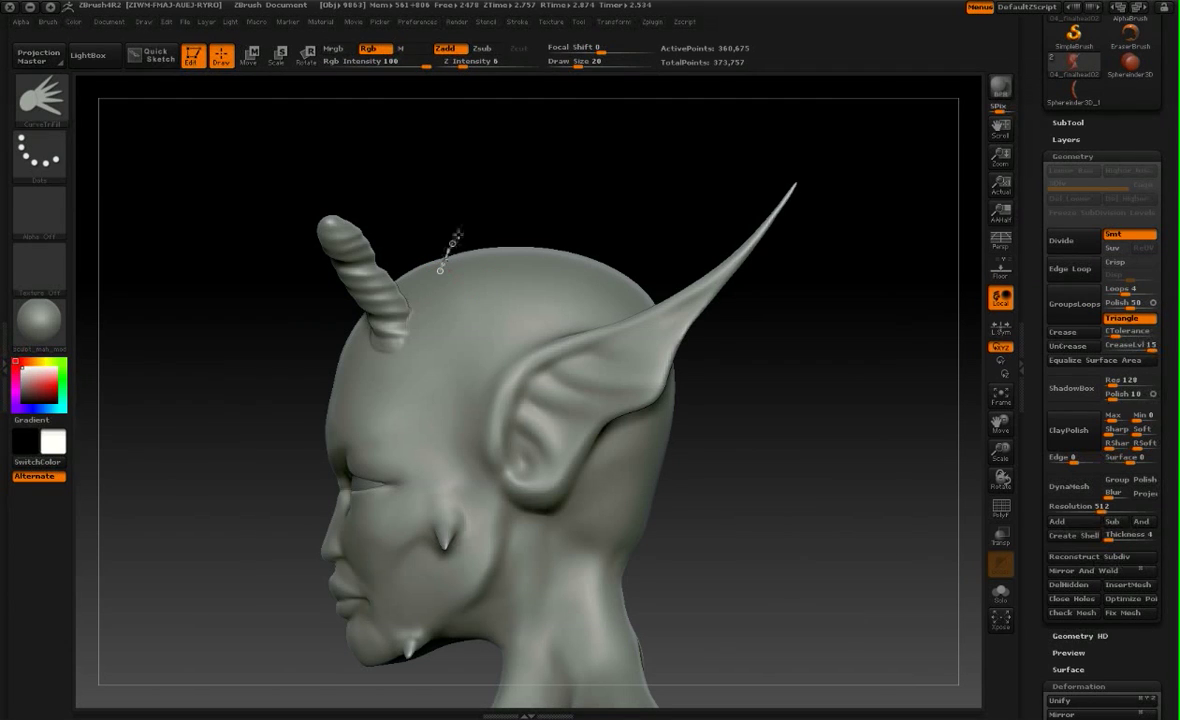
Draw three mirrored, pointed fins in a row from front to back along the crown with CurveTriFill.
{"action": "left_click_drag", "start_coordinate": [460, 268], "coordinate": [442, 271]}
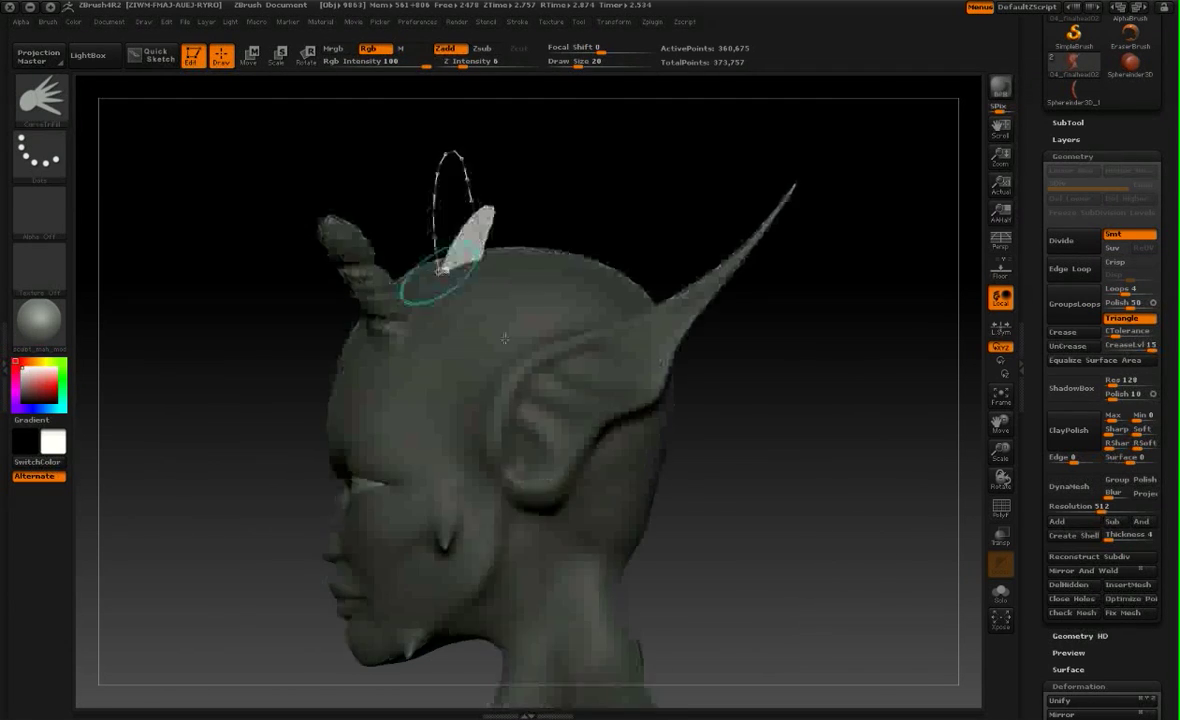
{"action": "mouse_move", "coordinate": [554, 212]}
{"action": "left_mouse_down"}
{"action": "mouse_move", "coordinate": [595, 221]}
{"action": "mouse_move", "coordinate": [571, 235]}
{"action": "mouse_move", "coordinate": [540, 224]}
{"action": "mouse_move", "coordinate": [527, 237]}
{"action": "left_mouse_up"}
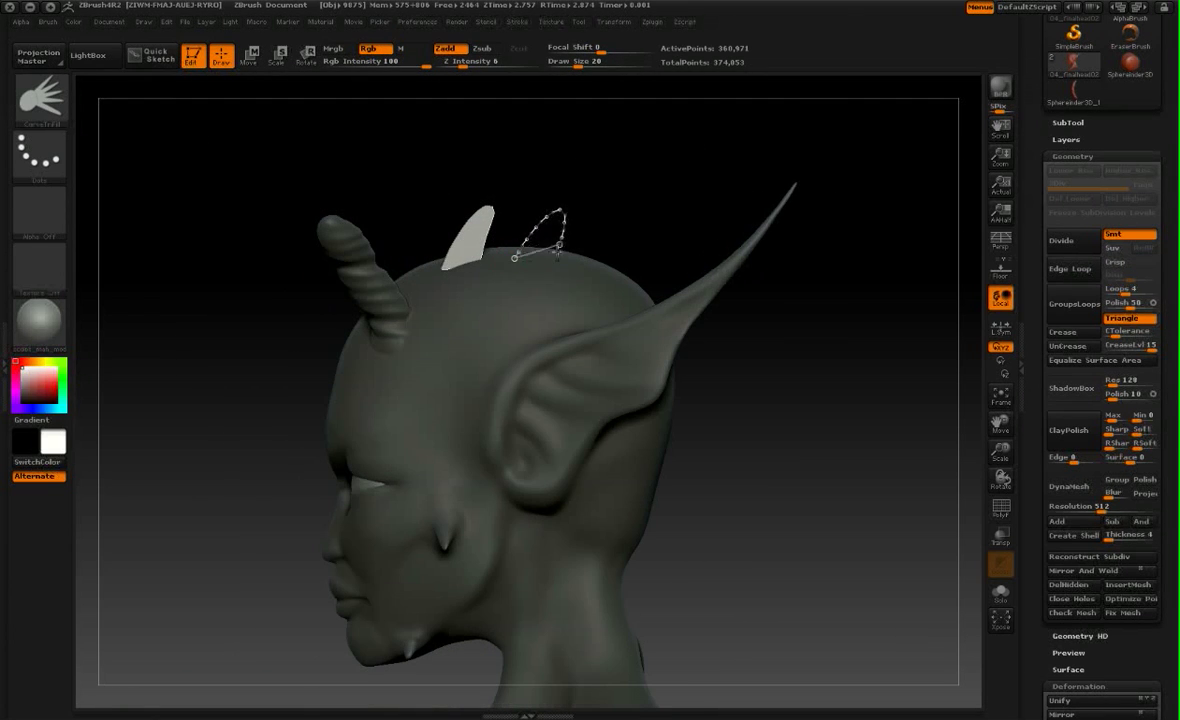
{"action": "left_click_drag", "start_coordinate": [514, 258], "coordinate": [516, 258]}
{"action": "left_click_drag", "start_coordinate": [632, 226], "coordinate": [561, 222], "text": "alt"}
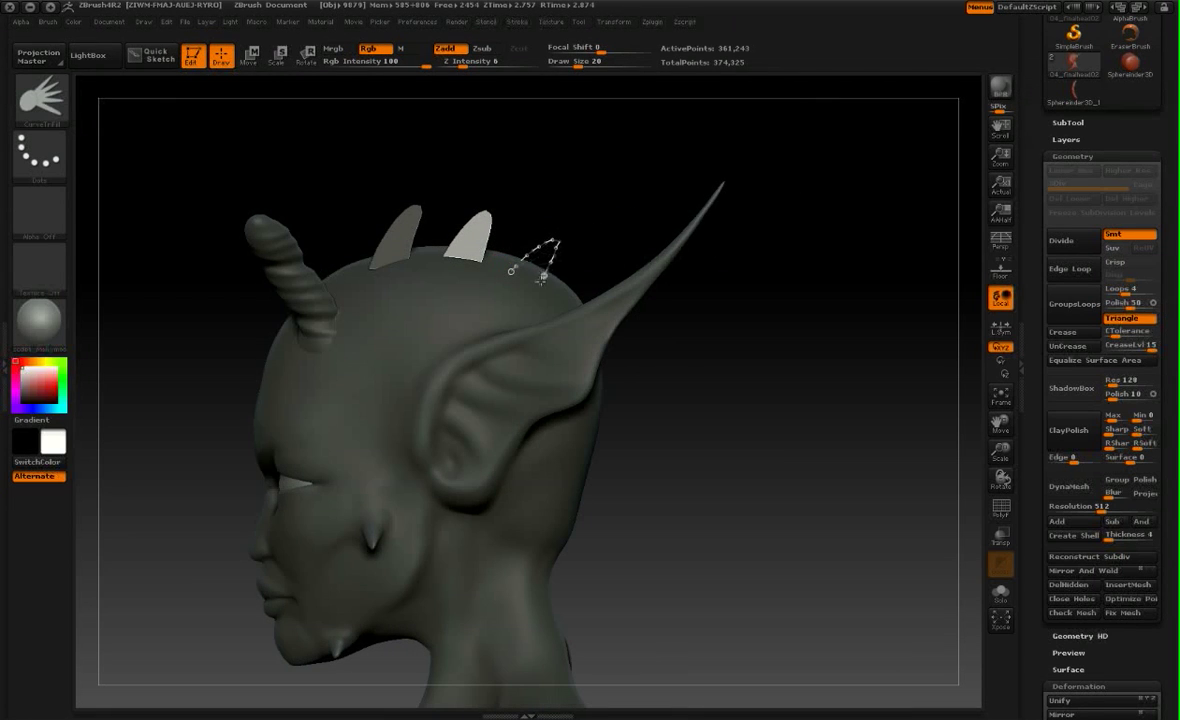
{"action": "left_click_drag", "start_coordinate": [516, 270], "coordinate": [587, 259]}
{"action": "mouse_move", "coordinate": [598, 198]}
{"action": "left_mouse_down"}
{"action": "mouse_move", "coordinate": [660, 200]}
{"action": "mouse_move", "coordinate": [584, 210]}
{"action": "left_mouse_up"}
Sink the rear pair of crown fins slightly into the scalp with Transpose Move.
{"action": "left_click", "coordinate": [246, 60]}
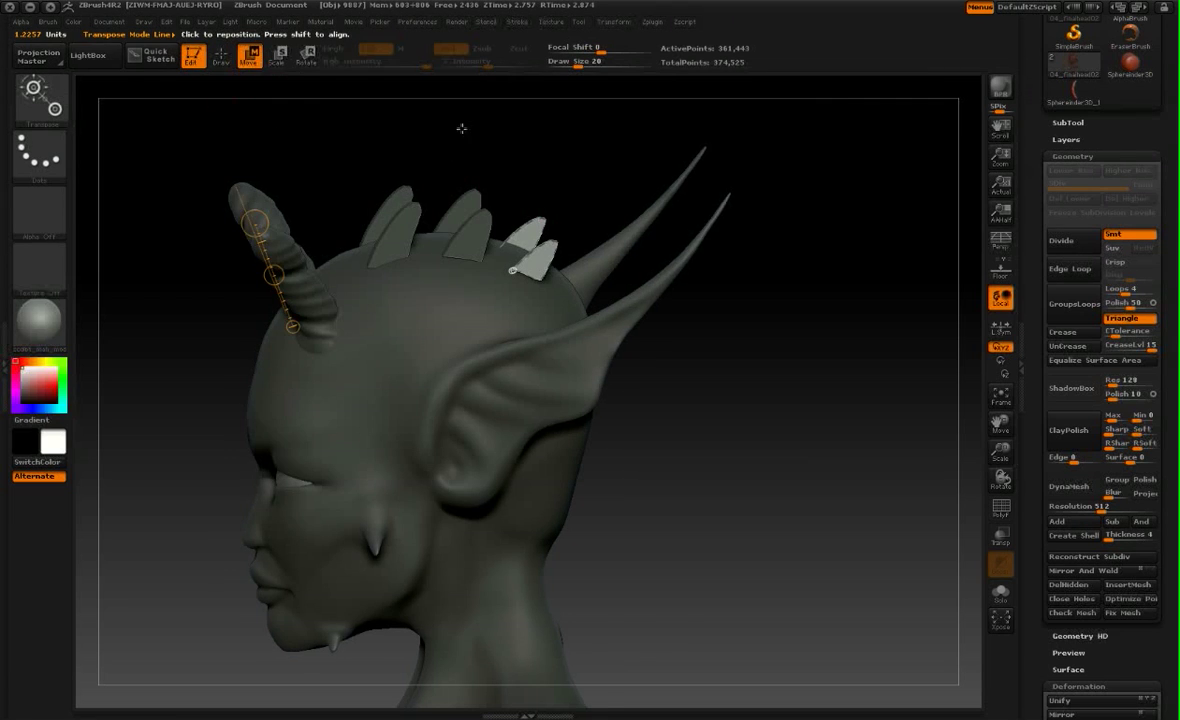
{"action": "left_click_drag", "start_coordinate": [462, 129], "coordinate": [432, 112]}
{"action": "left_click_drag", "start_coordinate": [503, 298], "coordinate": [521, 279]}
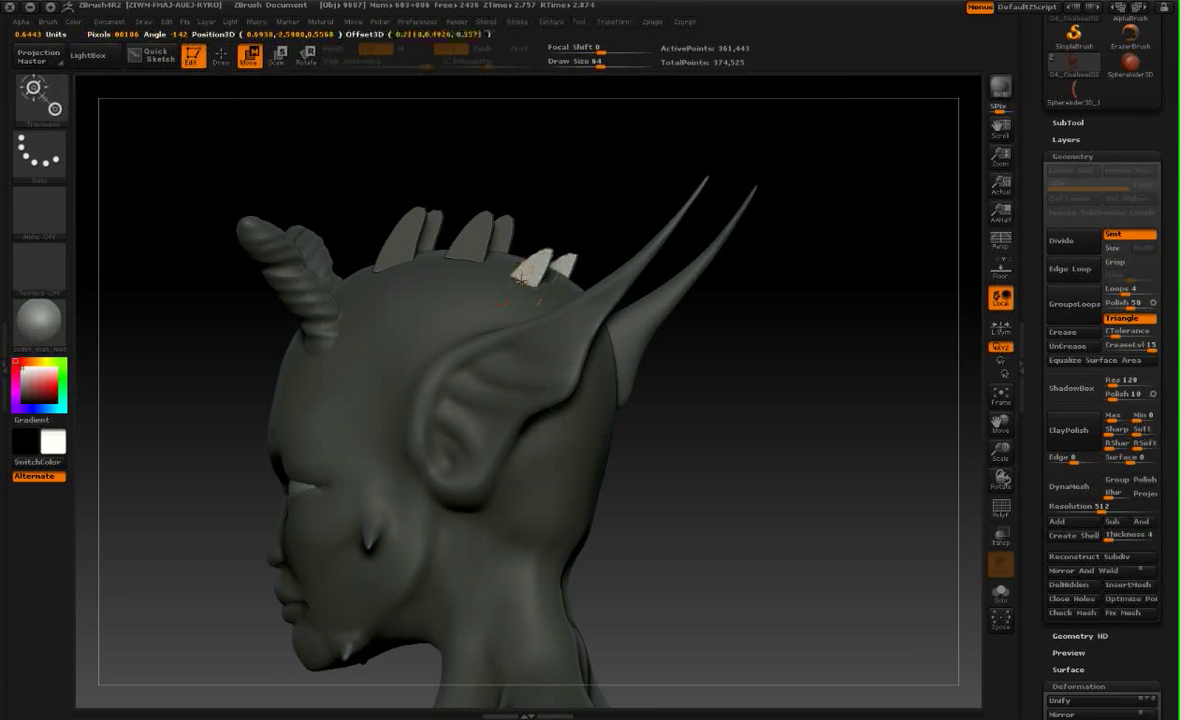
Isolate the middle pair of crown fins with topological masking and check them from the side for moving.
{"action": "left_click_drag", "start_coordinate": [537, 200], "coordinate": [465, 262], "text": "ctrl"}
{"action": "left_click_drag", "start_coordinate": [481, 215], "coordinate": [468, 257]}
{"action": "left_click_drag", "start_coordinate": [443, 322], "coordinate": [448, 337], "text": "ctrl"}
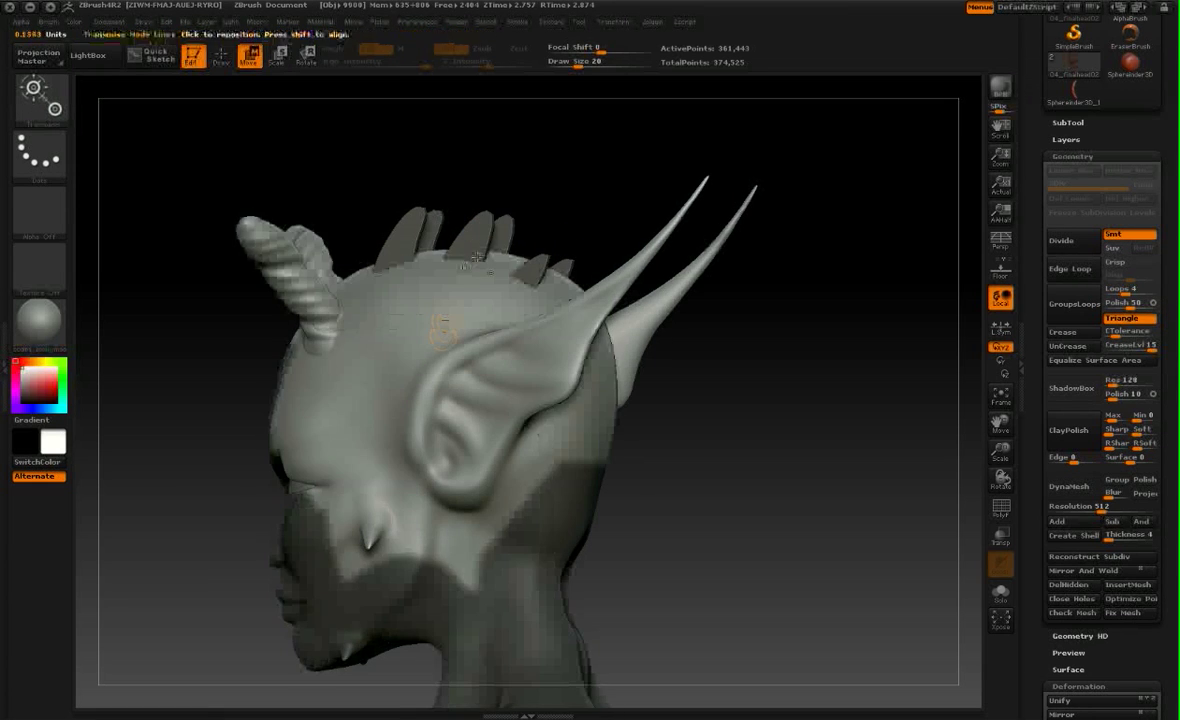
{"action": "left_click", "coordinate": [487, 244], "text": "ctrl"}
{"action": "left_click_drag", "start_coordinate": [556, 199], "coordinate": [597, 201]}
{"action": "left_click_drag", "start_coordinate": [452, 238], "coordinate": [487, 225]}
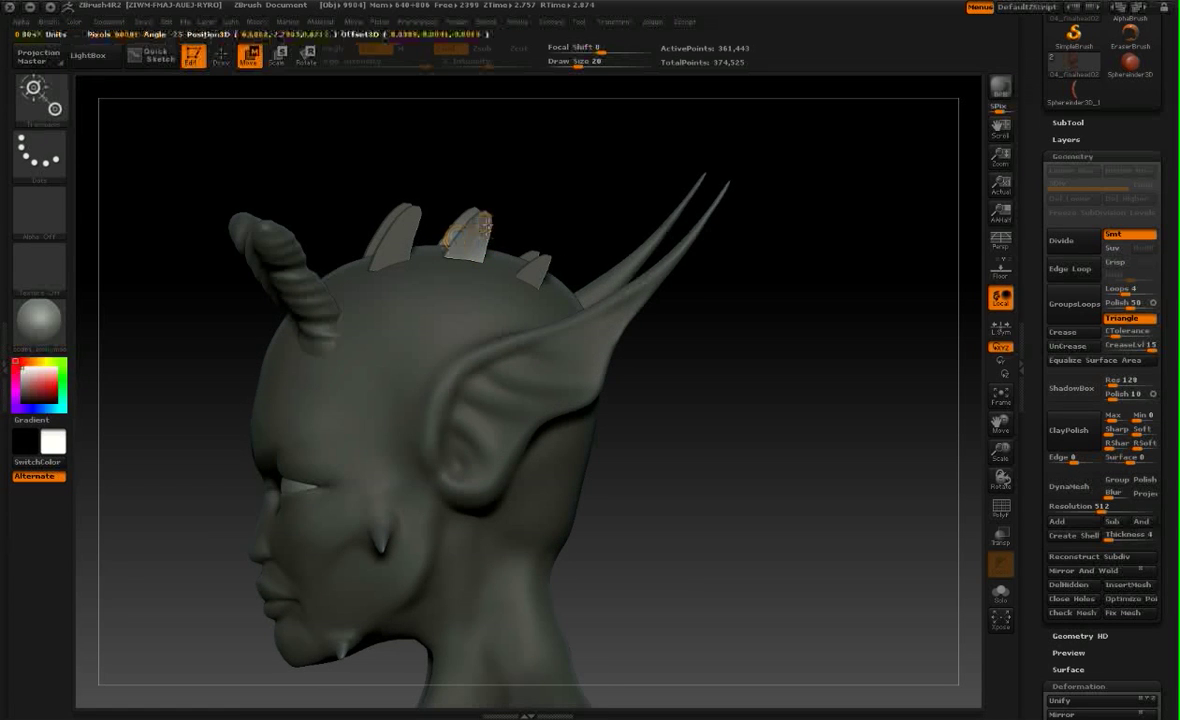
{"action": "left_click_drag", "start_coordinate": [555, 207], "coordinate": [594, 210]}
{"action": "left_click_drag", "start_coordinate": [469, 242], "coordinate": [461, 258]}
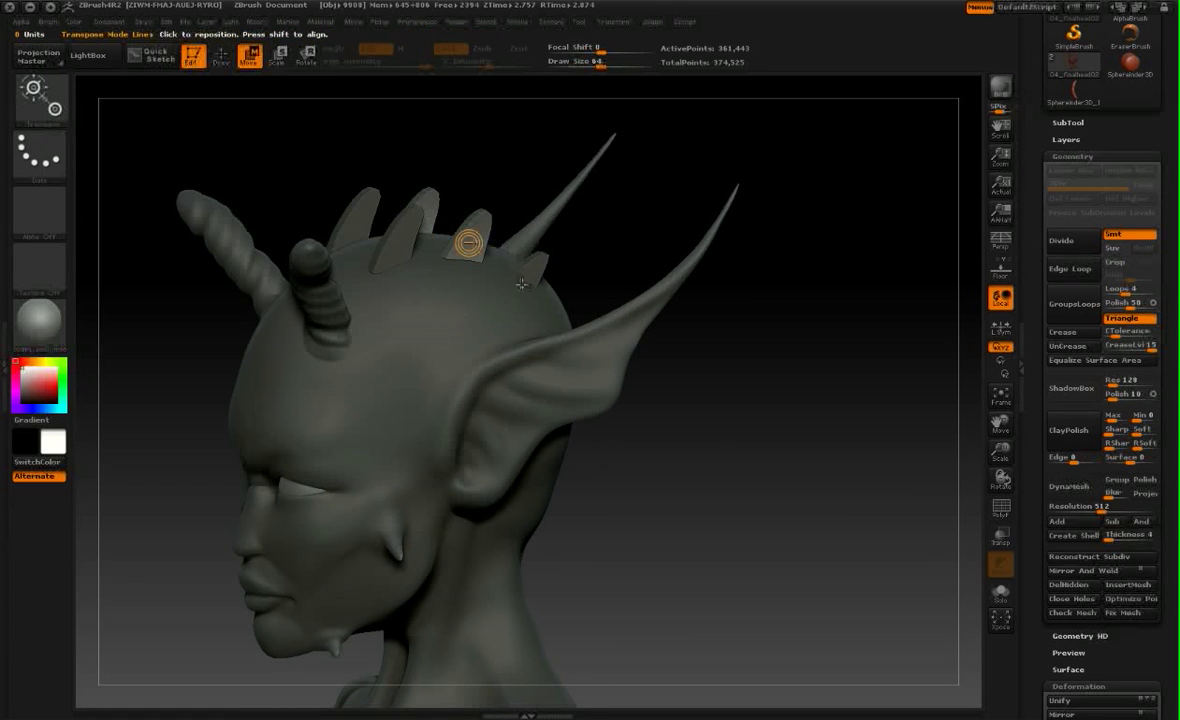
Mask everything except the middle pair of fins and lower that pair into the crown with Transpose Move.
{"action": "left_click", "coordinate": [533, 267], "text": "ctrl"}
{"action": "left_click", "coordinate": [481, 238], "text": "ctrl"}
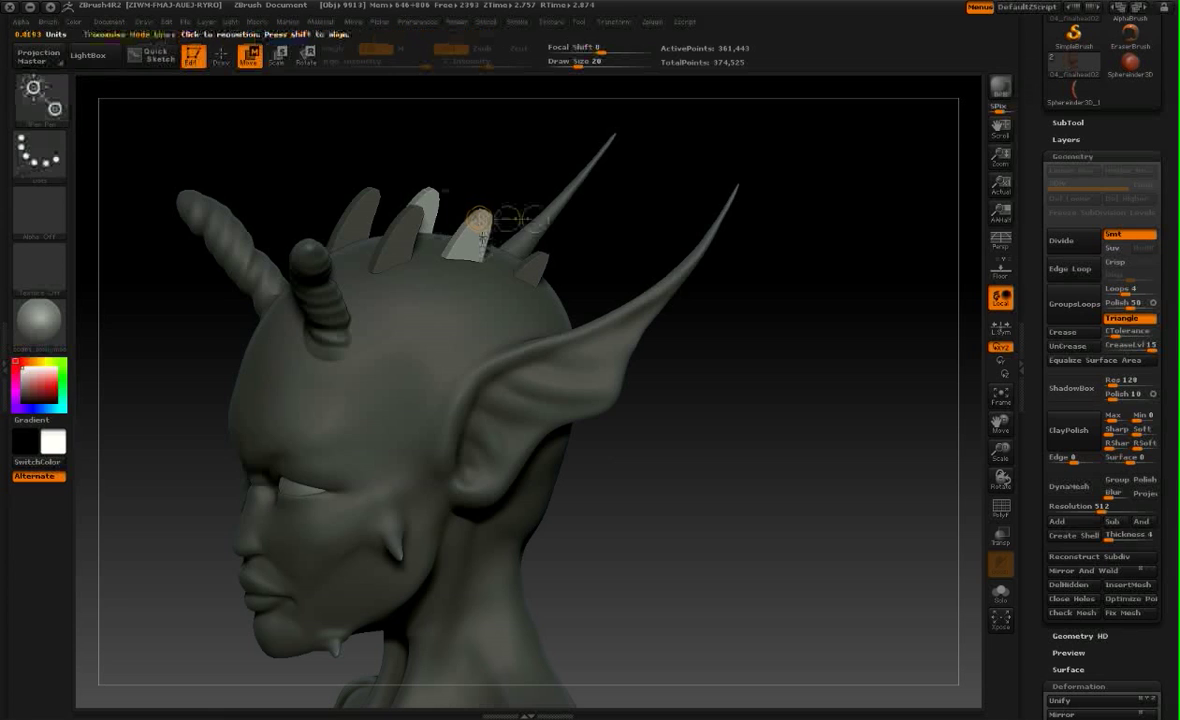
{"action": "left_click_drag", "start_coordinate": [507, 219], "coordinate": [500, 230]}
{"action": "left_click_drag", "start_coordinate": [544, 186], "coordinate": [495, 171]}
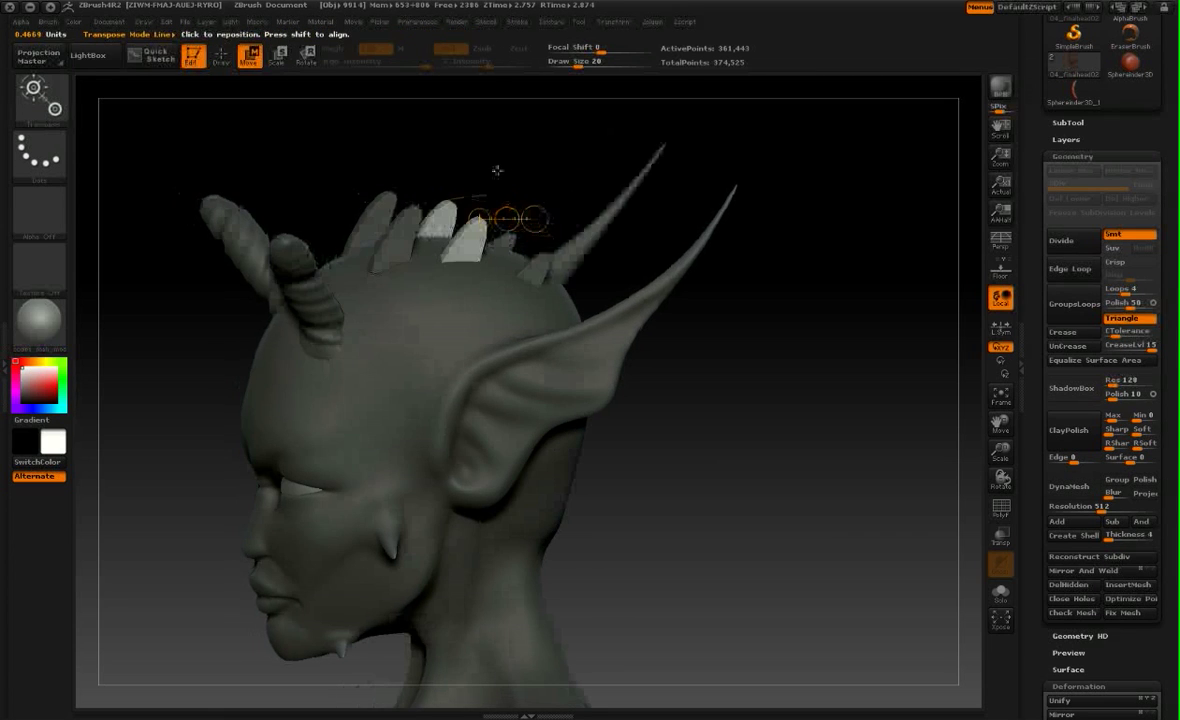
Mask everything except the front pair of fins and lower that pair into the scalp.
{"action": "left_click", "coordinate": [398, 239], "text": "ctrl"}
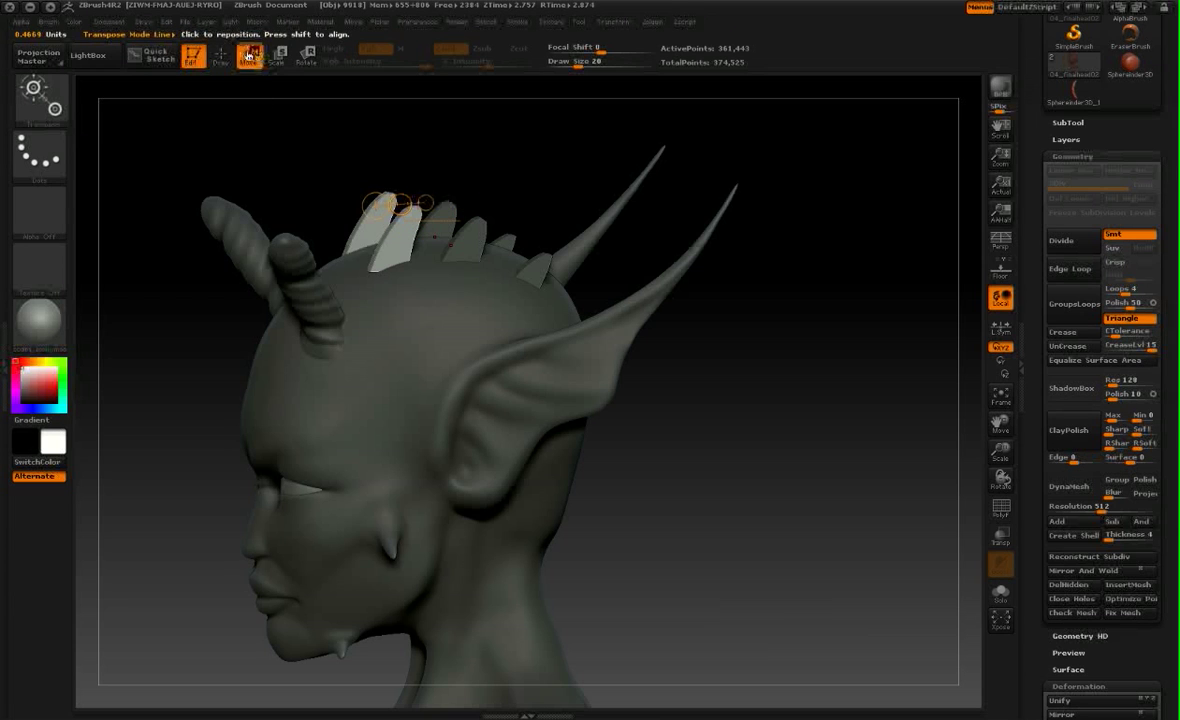
{"action": "left_click_drag", "start_coordinate": [432, 224], "coordinate": [433, 218]}
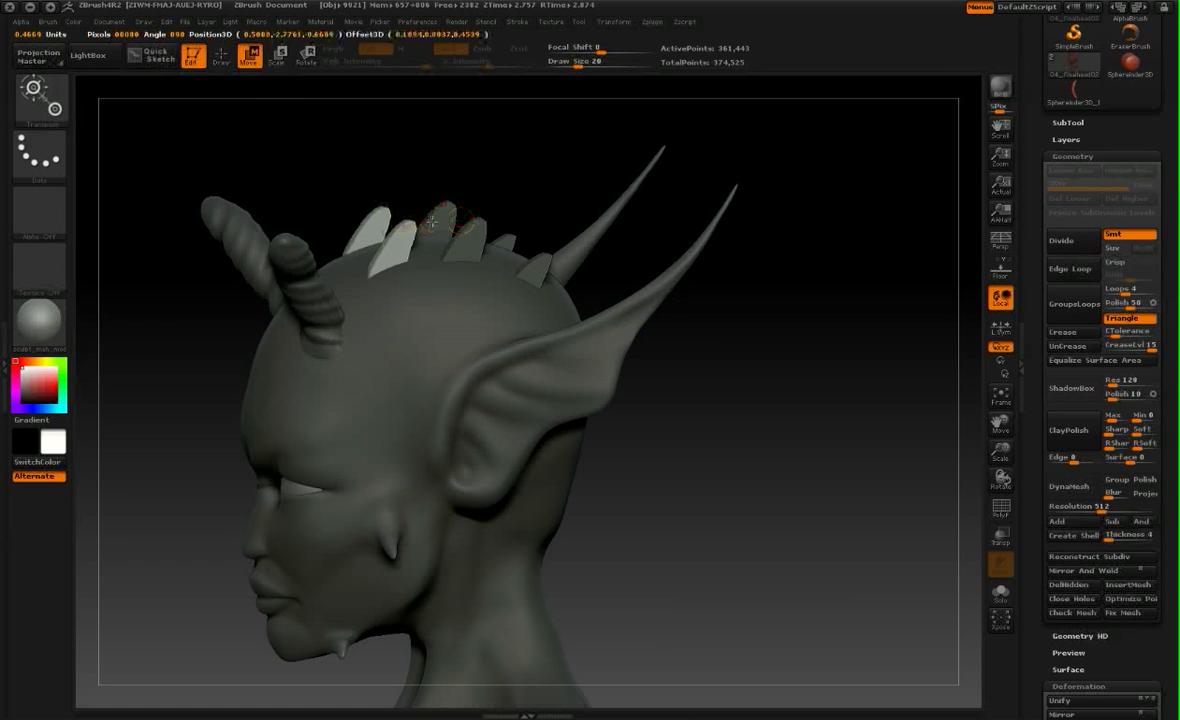
{"action": "mouse_move", "coordinate": [540, 179]}
{"action": "left_mouse_down"}
{"action": "mouse_move", "coordinate": [525, 185]}
{"action": "mouse_move", "coordinate": [590, 180]}
{"action": "left_mouse_up"}
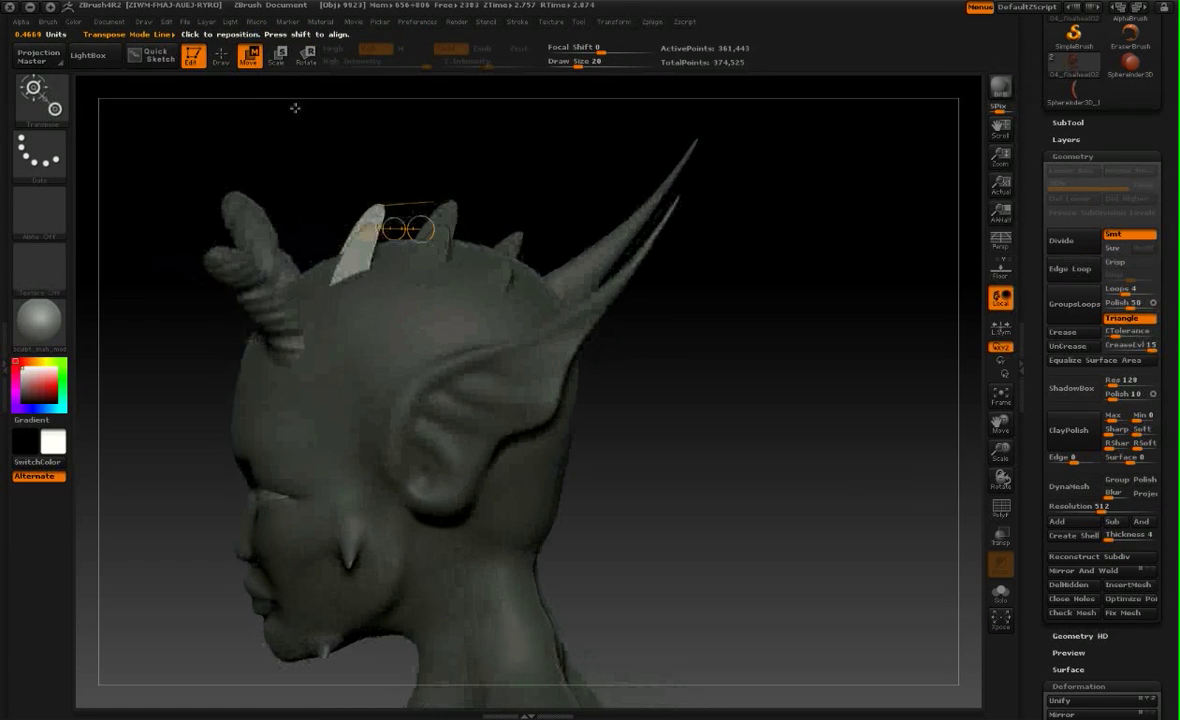
Return to Draw mode and fuse the crown fins into the head with DynaMesh at resolution 512.
{"action": "left_click", "coordinate": [221, 56]}
{"action": "mouse_move", "coordinate": [675, 375]}
{"action": "left_mouse_down"}
{"action": "mouse_move", "coordinate": [730, 556]}
{"action": "mouse_move", "coordinate": [714, 527]}
{"action": "mouse_move", "coordinate": [751, 566]}
{"action": "mouse_move", "coordinate": [711, 559]}
{"action": "left_mouse_up"}
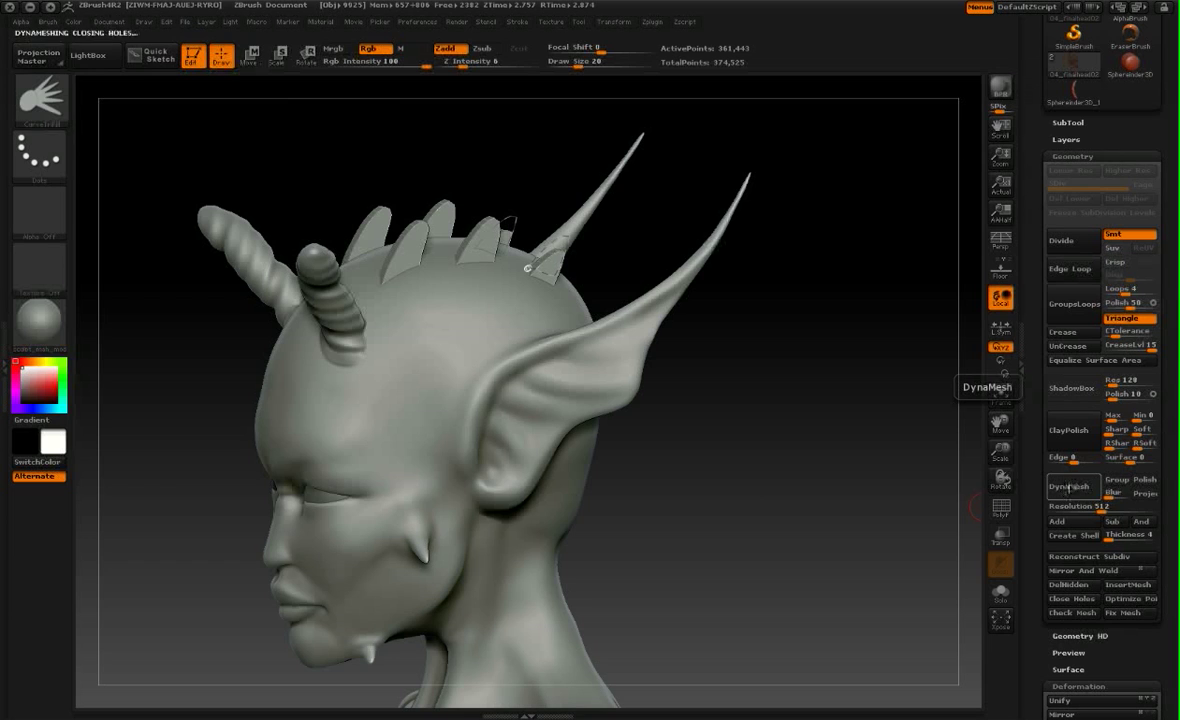
{"action": "left_click", "coordinate": [1062, 488]}
{"action": "mouse_move", "coordinate": [822, 500]}
{"action": "left_mouse_down"}
{"action": "mouse_move", "coordinate": [882, 492]}
{"action": "mouse_move", "coordinate": [766, 502]}
{"action": "mouse_move", "coordinate": [766, 482]}
{"action": "mouse_move", "coordinate": [780, 566]}
{"action": "mouse_move", "coordinate": [772, 503]}
{"action": "mouse_move", "coordinate": [845, 456]}
{"action": "mouse_move", "coordinate": [851, 464]}
{"action": "mouse_move", "coordinate": [711, 474]}
{"action": "mouse_move", "coordinate": [735, 490]}
{"action": "mouse_move", "coordinate": [820, 452]}
{"action": "mouse_move", "coordinate": [795, 490]}
{"action": "mouse_move", "coordinate": [745, 469]}
{"action": "mouse_move", "coordinate": [751, 527]}
{"action": "mouse_move", "coordinate": [740, 472]}
{"action": "mouse_move", "coordinate": [806, 454]}
{"action": "mouse_move", "coordinate": [706, 469]}
{"action": "mouse_move", "coordinate": [711, 485]}
{"action": "mouse_move", "coordinate": [710, 472]}
{"action": "mouse_move", "coordinate": [685, 464]}
{"action": "mouse_move", "coordinate": [701, 500]}
{"action": "mouse_move", "coordinate": [711, 435]}
{"action": "mouse_move", "coordinate": [725, 450]}
{"action": "mouse_move", "coordinate": [795, 456]}
{"action": "left_mouse_up"}
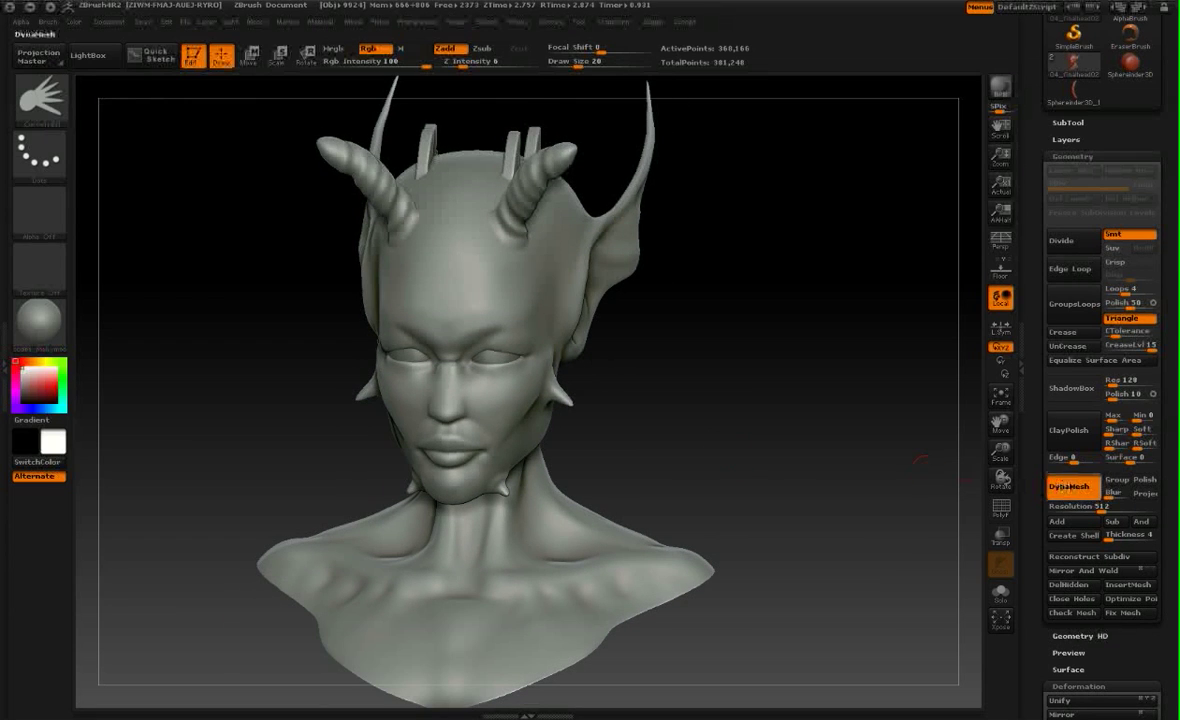
Choose the Move brush with a draw size of 97.
{"action": "left_click", "coordinate": [42, 97]}
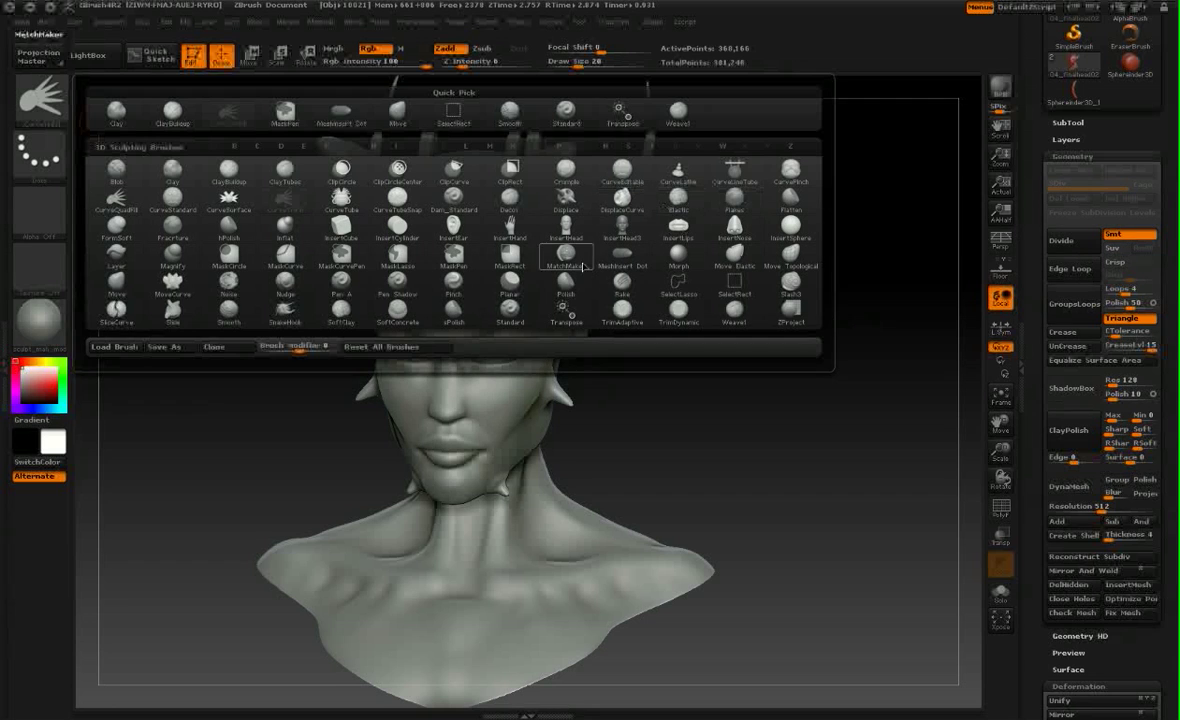
{"action": "left_click", "coordinate": [173, 283]}
{"action": "key", "text": "space"}
{"action": "left_click_drag", "start_coordinate": [511, 321], "coordinate": [545, 319]}
Try pulling the brow far out to both sides, inspect its wireframe and undo the deformation.
{"action": "mouse_move", "coordinate": [615, 338]}
{"action": "left_mouse_down"}
{"action": "mouse_move", "coordinate": [663, 369]}
{"action": "mouse_move", "coordinate": [673, 358]}
{"action": "left_mouse_up"}
{"action": "left_click_drag", "start_coordinate": [520, 298], "coordinate": [733, 320]}
{"action": "left_click_drag", "start_coordinate": [745, 429], "coordinate": [722, 479]}
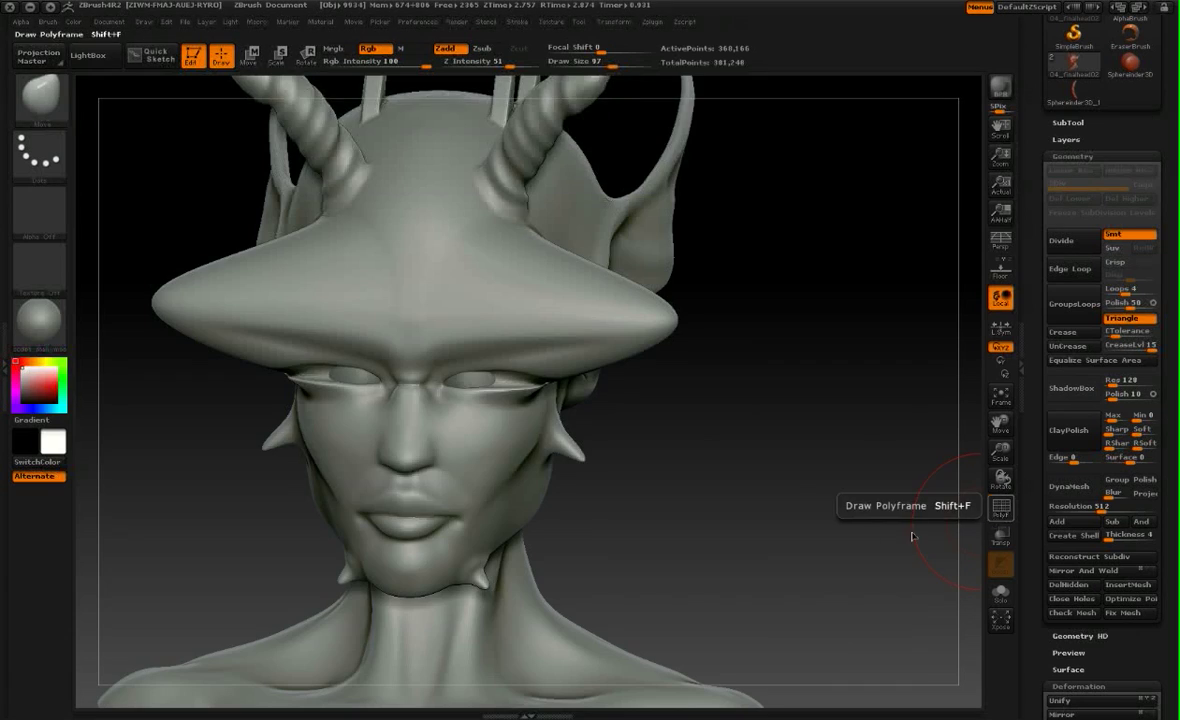
{"action": "left_click", "coordinate": [1001, 508]}
{"action": "left_click_drag", "start_coordinate": [809, 519], "coordinate": [456, 277]}
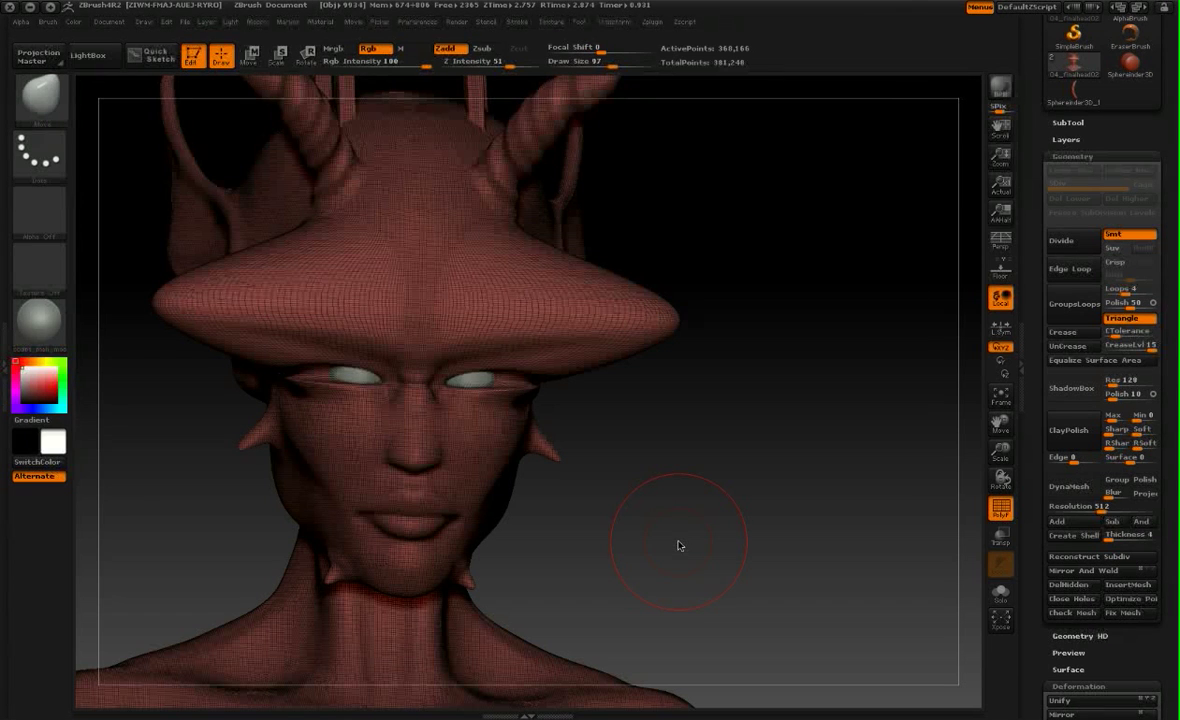
{"action": "key", "text": "ctrl+z"}
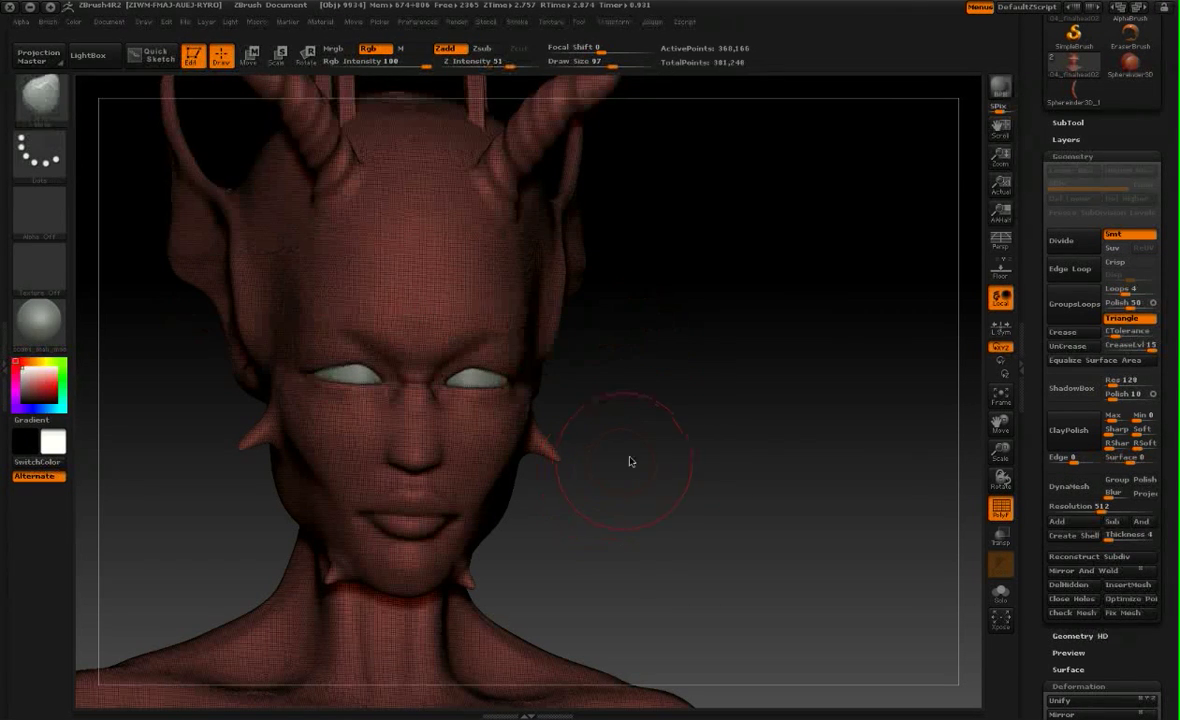
Hide the wireframe and turn DynaMesh on for the head at resolution 512.
{"action": "left_click", "coordinate": [1001, 508]}
{"action": "left_click_drag", "start_coordinate": [792, 478], "coordinate": [871, 472]}
{"action": "left_click", "coordinate": [1070, 487]}
{"action": "left_click_drag", "start_coordinate": [782, 452], "coordinate": [761, 455]}
Pull the brow ridge outward into symmetrical lobes above the eyes with the Move brush at draw size 99.
{"action": "key", "text": "space"}
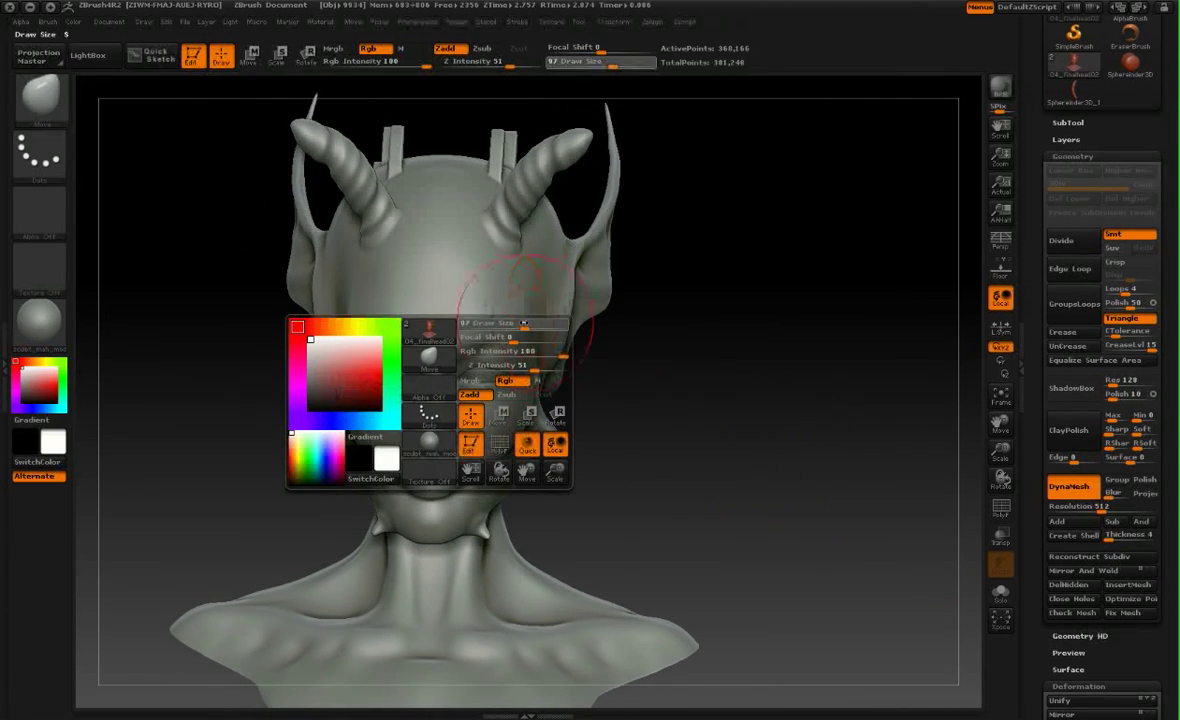
{"action": "key", "text": "space"}
{"action": "mouse_move", "coordinate": [510, 323]}
{"action": "left_mouse_down"}
{"action": "mouse_move", "coordinate": [637, 332]}
{"action": "mouse_move", "coordinate": [620, 359]}
{"action": "mouse_move", "coordinate": [553, 356]}
{"action": "left_mouse_up"}
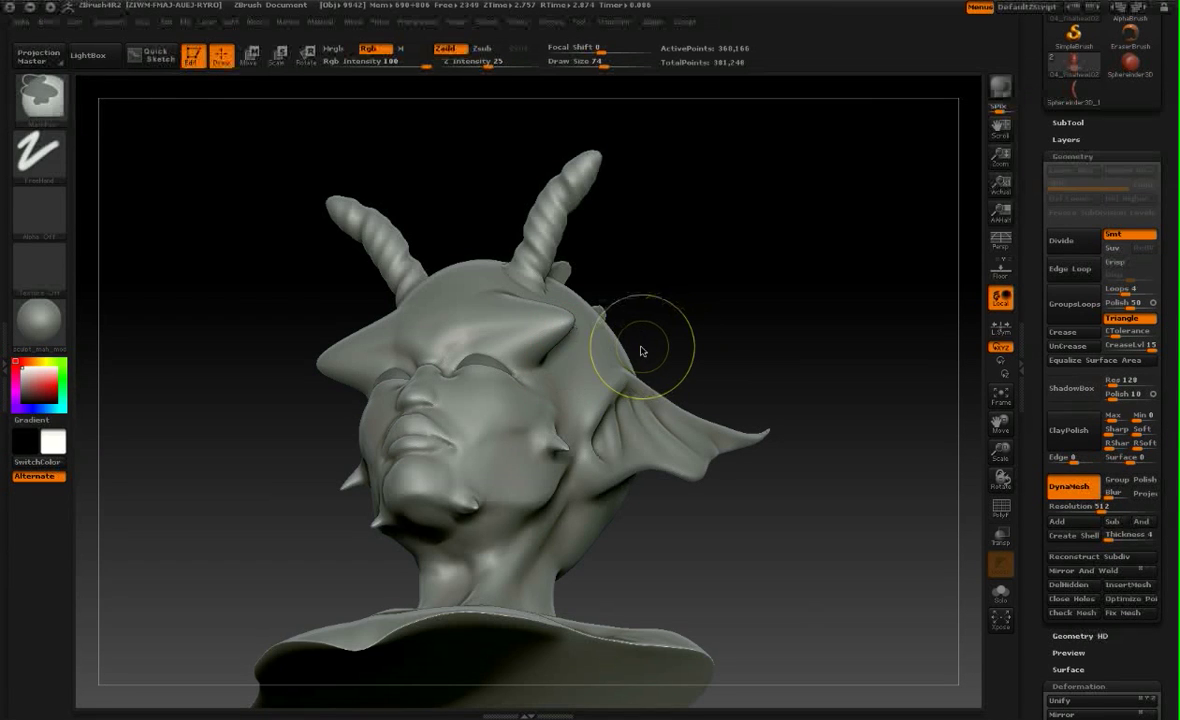
{"action": "left_click_drag", "start_coordinate": [698, 290], "coordinate": [568, 304]}
{"action": "key", "text": "space"}
{"action": "mouse_move", "coordinate": [489, 304]}
{"action": "left_mouse_down"}
{"action": "mouse_move", "coordinate": [557, 311]}
{"action": "mouse_move", "coordinate": [648, 295]}
{"action": "left_mouse_up"}
{"action": "left_click_drag", "start_coordinate": [540, 344], "coordinate": [652, 319]}
{"action": "mouse_move", "coordinate": [371, 407]}
{"action": "left_mouse_down"}
{"action": "mouse_move", "coordinate": [540, 377]}
{"action": "mouse_move", "coordinate": [502, 379]}
{"action": "left_mouse_up"}
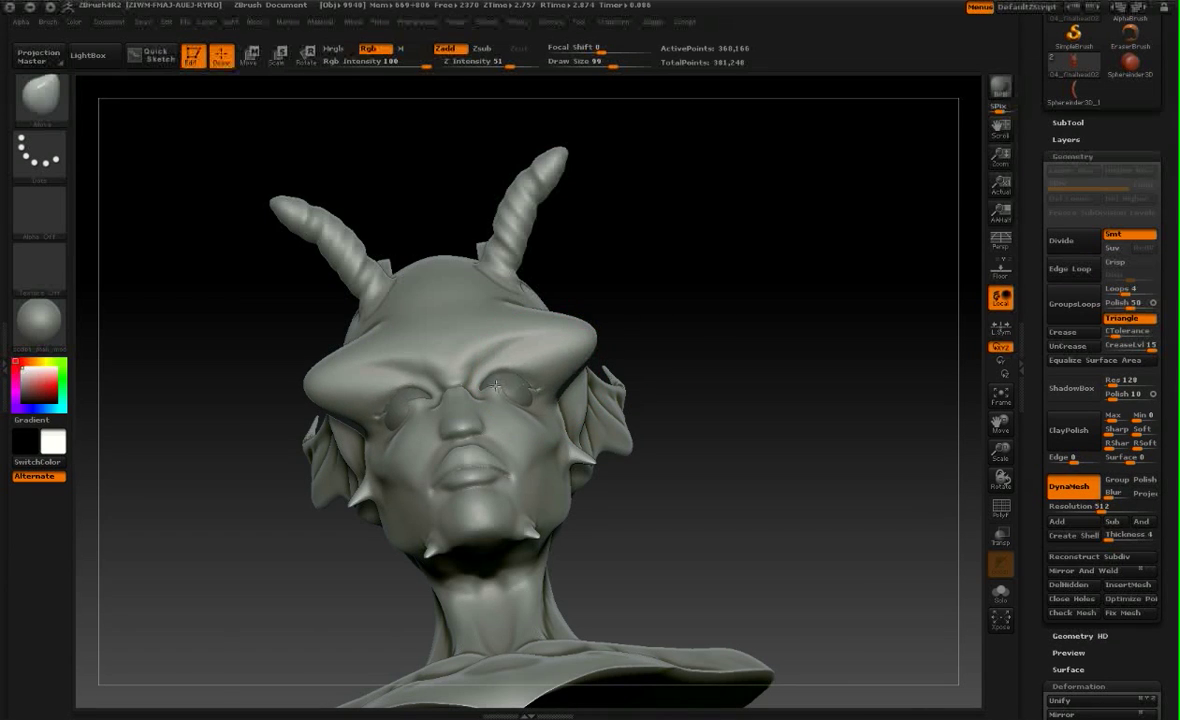
{"action": "left_click_drag", "start_coordinate": [690, 492], "coordinate": [619, 454]}
{"action": "left_click_drag", "start_coordinate": [521, 407], "coordinate": [533, 408]}
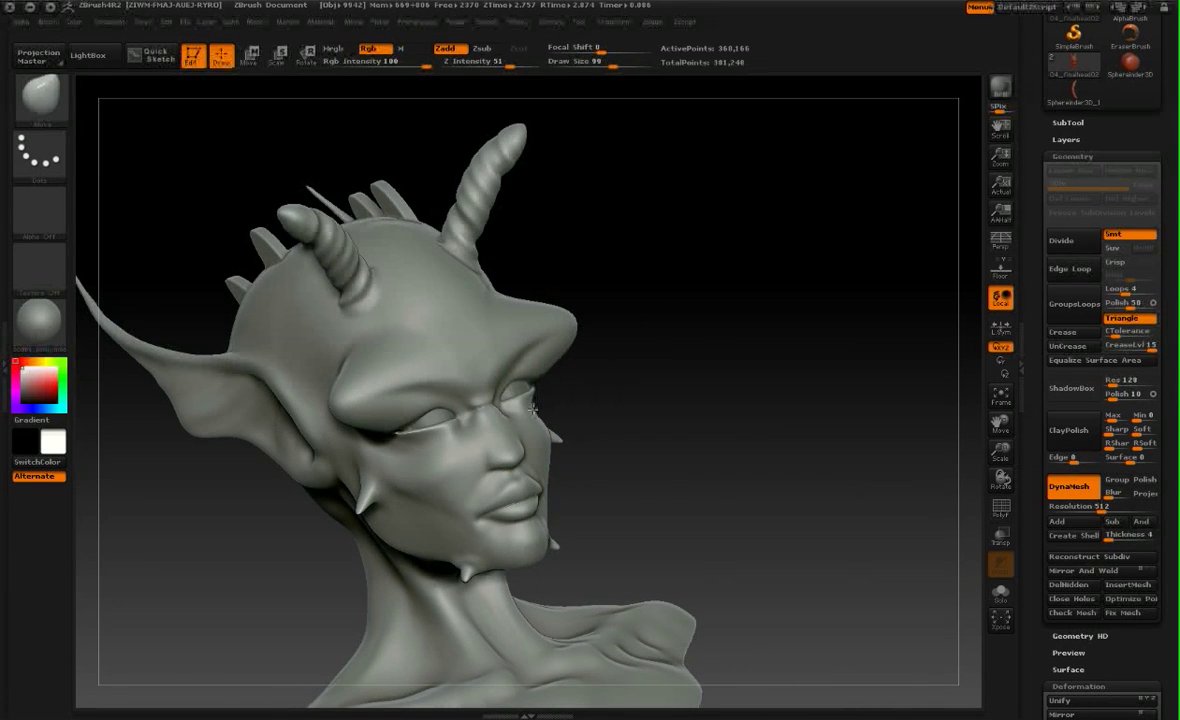
Inspect the polygon distribution on the extended brow in the wireframe, then return to the shaded front view.
{"action": "mouse_move", "coordinate": [644, 390]}
{"action": "left_mouse_down"}
{"action": "mouse_move", "coordinate": [690, 435]}
{"action": "mouse_move", "coordinate": [790, 434]}
{"action": "mouse_move", "coordinate": [809, 458]}
{"action": "mouse_move", "coordinate": [782, 453]}
{"action": "mouse_move", "coordinate": [785, 480]}
{"action": "left_mouse_up"}
{"action": "left_click", "coordinate": [1000, 509]}
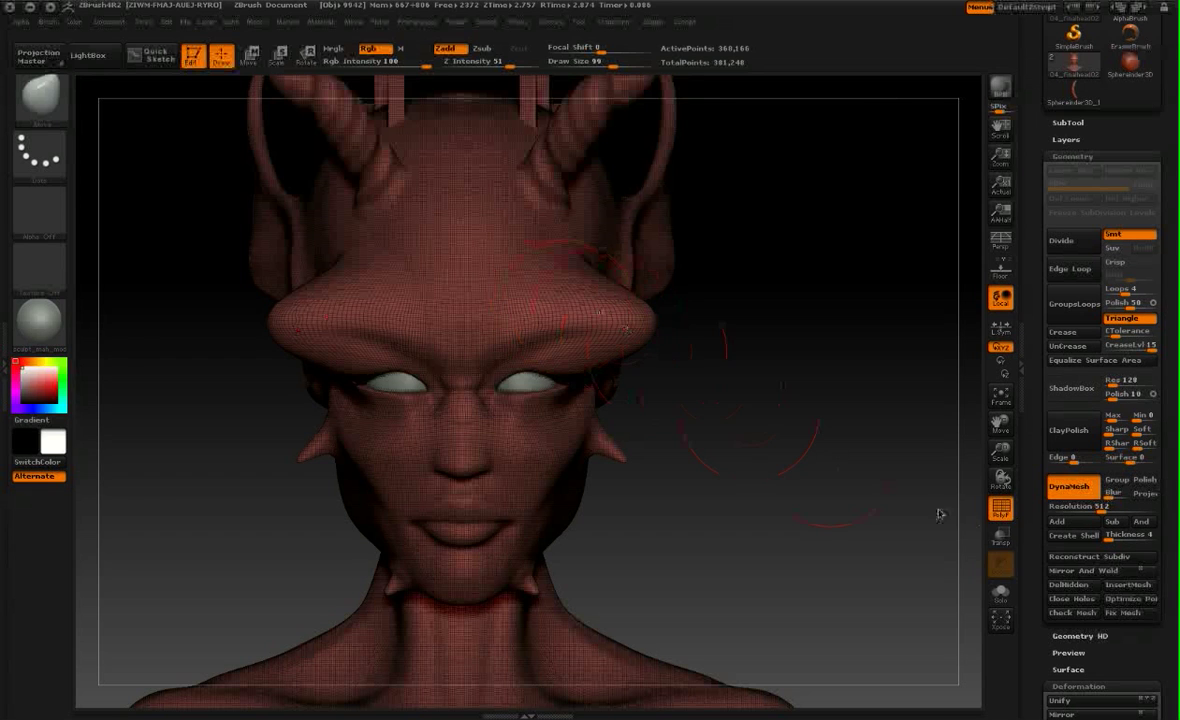
{"action": "key", "text": "shift+f"}
{"action": "left_click_drag", "start_coordinate": [803, 500], "coordinate": [783, 459]}
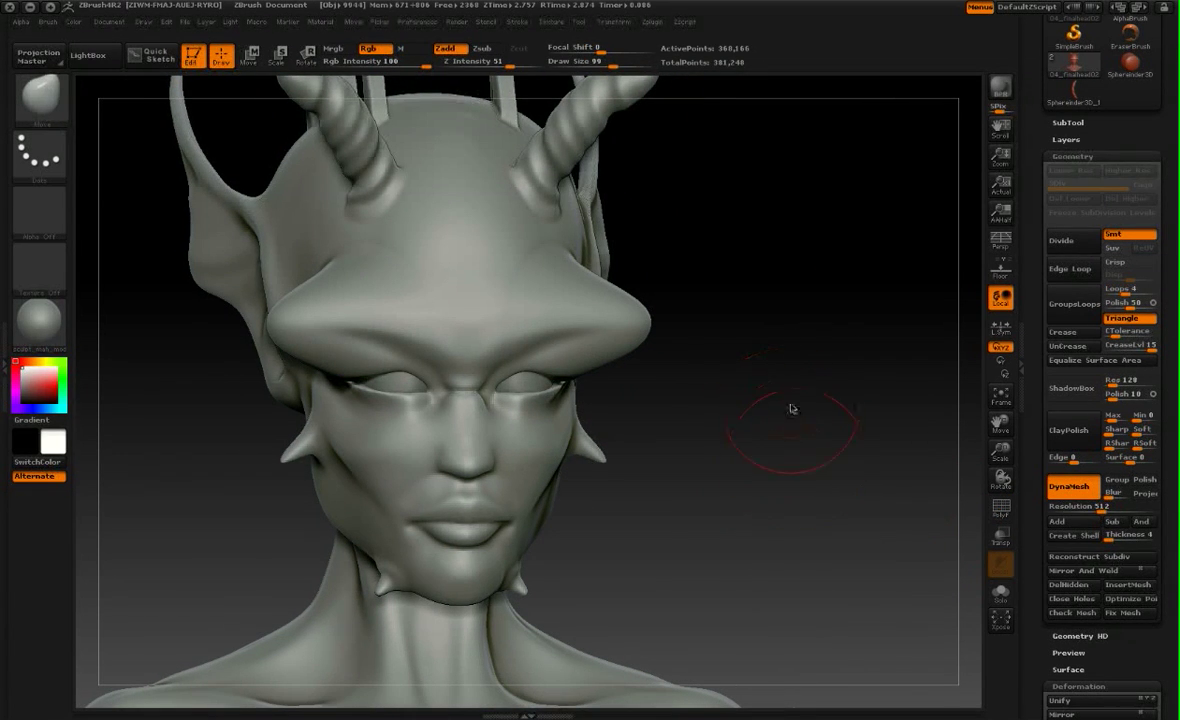
Remesh the head with DynaMesh at resolution 512 and show the wireframe to check the brow's polygons.
{"action": "left_click_drag", "start_coordinate": [800, 333], "coordinate": [803, 445], "text": "ctrl"}
{"action": "left_click_drag", "start_coordinate": [798, 532], "coordinate": [798, 536], "text": "ctrl"}
{"action": "left_click_drag", "start_coordinate": [803, 483], "coordinate": [935, 527]}
{"action": "left_click", "coordinate": [1000, 509]}
{"action": "left_click_drag", "start_coordinate": [830, 493], "coordinate": [748, 449]}
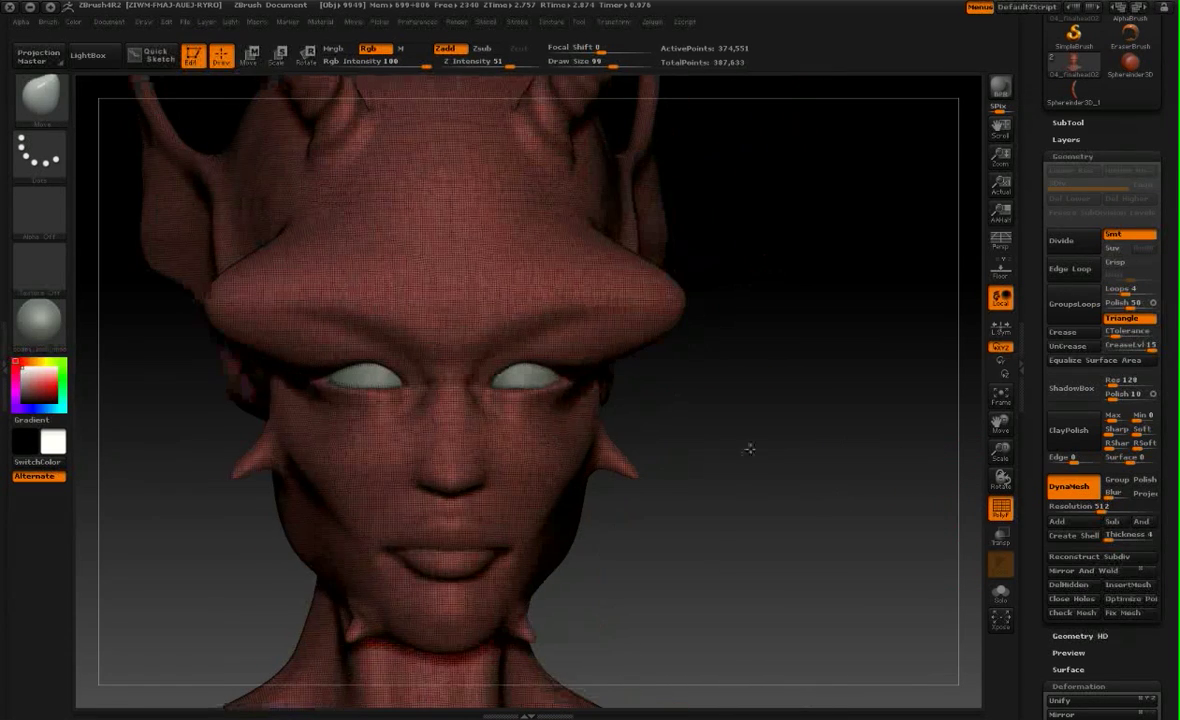
{"action": "left_click_drag", "start_coordinate": [831, 529], "coordinate": [733, 435]}
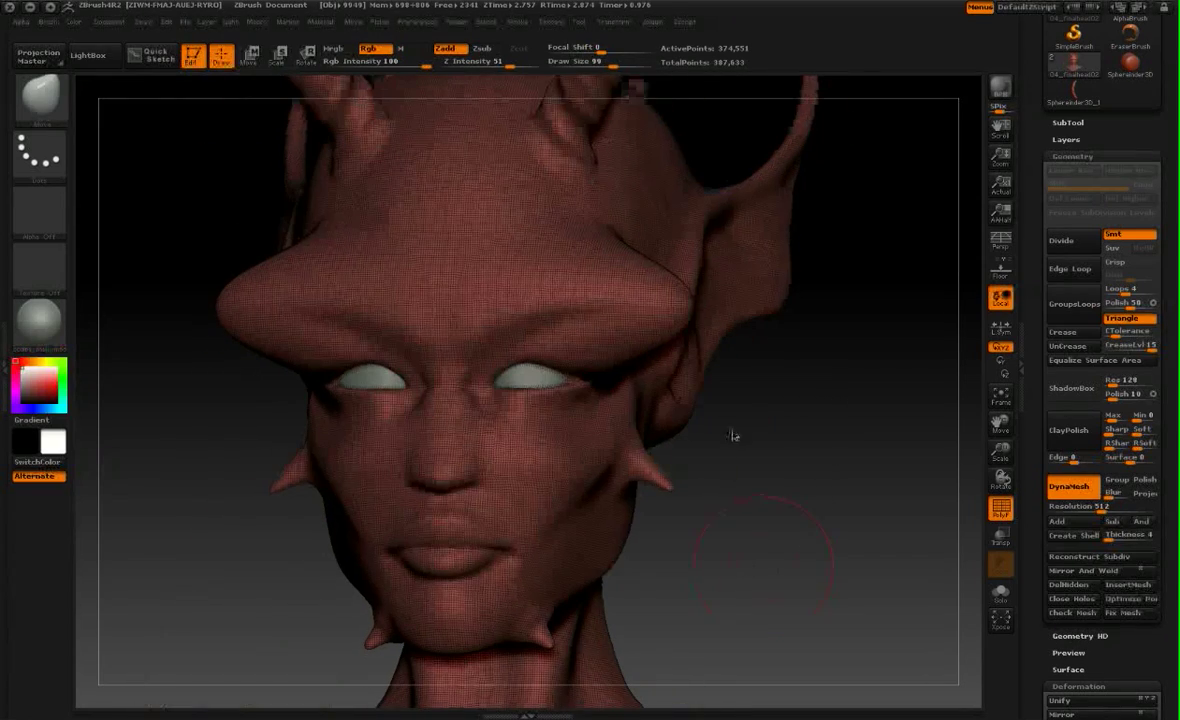
Hide the wireframe and examine the whole bust in a three-quarter view.
{"action": "left_click_drag", "start_coordinate": [787, 551], "coordinate": [935, 540]}
{"action": "left_click_drag", "start_coordinate": [830, 517], "coordinate": [910, 465], "text": "alt"}
{"action": "left_click", "coordinate": [1001, 508]}
{"action": "mouse_move", "coordinate": [817, 477]}
{"action": "left_mouse_down"}
{"action": "mouse_move", "coordinate": [753, 469]}
{"action": "mouse_move", "coordinate": [856, 480]}
{"action": "mouse_move", "coordinate": [745, 474]}
{"action": "mouse_move", "coordinate": [764, 471]}
{"action": "mouse_move", "coordinate": [761, 492]}
{"action": "mouse_move", "coordinate": [765, 463]}
{"action": "mouse_move", "coordinate": [838, 469]}
{"action": "mouse_move", "coordinate": [765, 468]}
{"action": "mouse_move", "coordinate": [748, 521]}
{"action": "mouse_move", "coordinate": [777, 459]}
{"action": "mouse_move", "coordinate": [795, 451]}
{"action": "mouse_move", "coordinate": [751, 454]}
{"action": "mouse_move", "coordinate": [840, 464]}
{"action": "mouse_move", "coordinate": [778, 466]}
{"action": "left_mouse_up"}
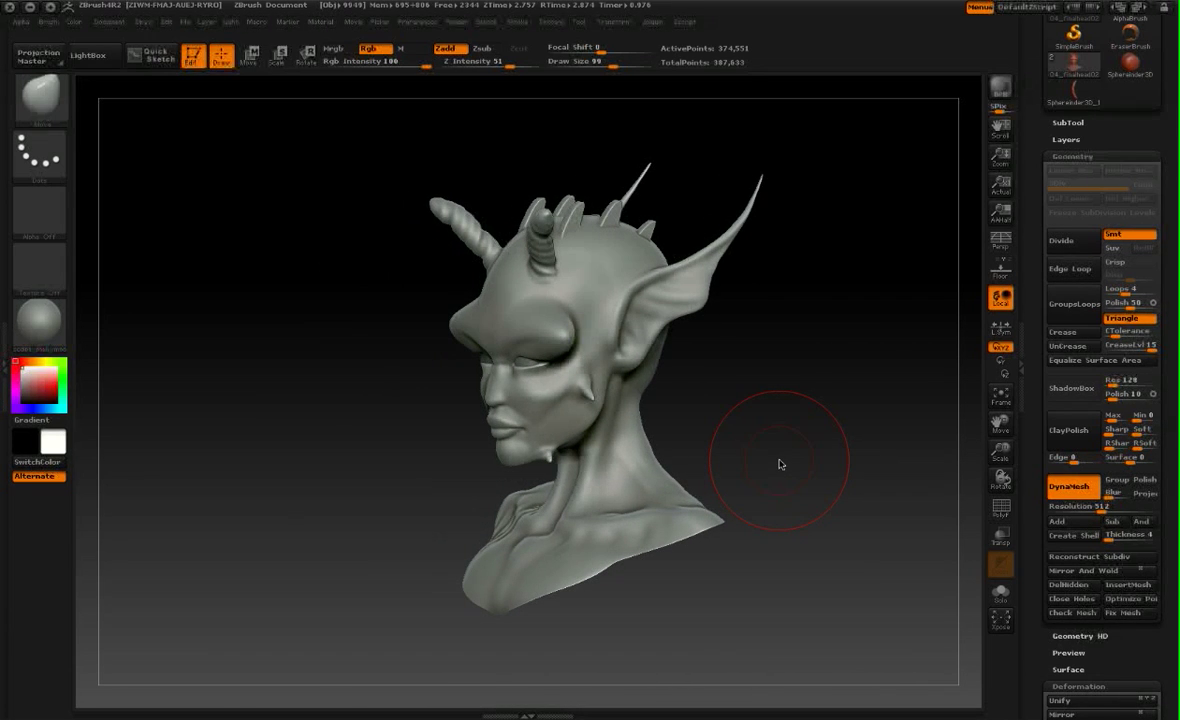